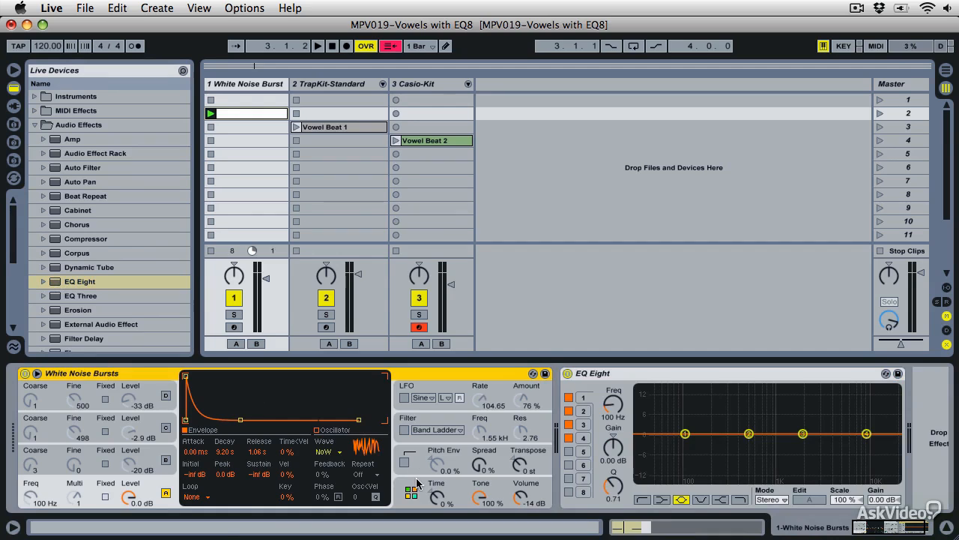
- Lower the White Noise Burst track's volume slightly and audition its clip, stopping playback after the preview
mouse_move(266, 288)
mouse_down()
mouse_move(264, 307)
mouse_move(267, 284)
mouse_up()
key(space)
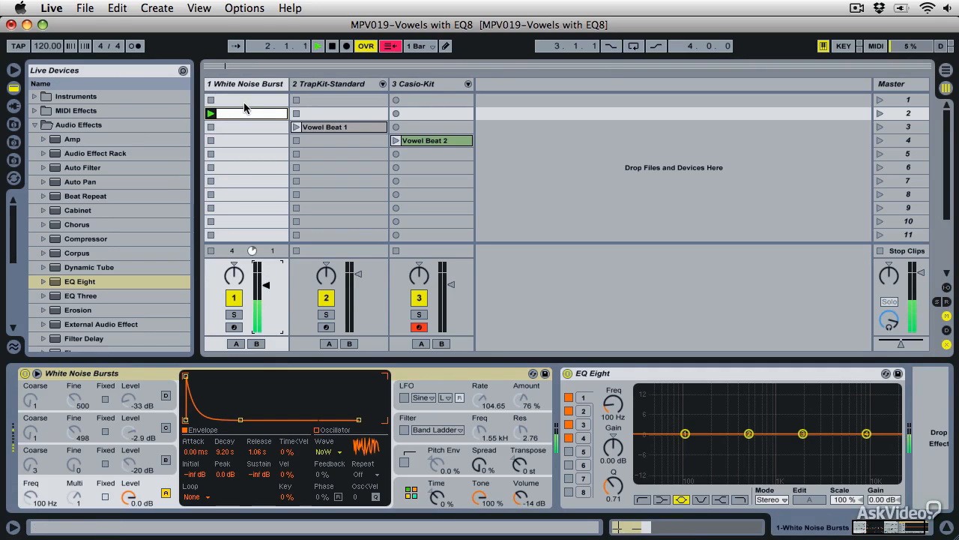
key(space)
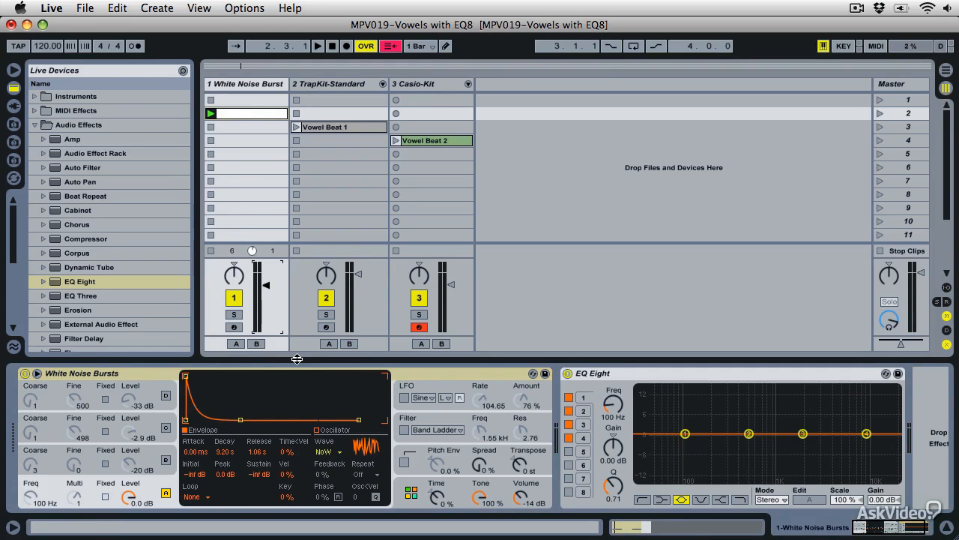
- Fold the White Noise Bursts instrument and set band 1 of EQ Eight to the low-cut filter shape
double_click(76, 374)
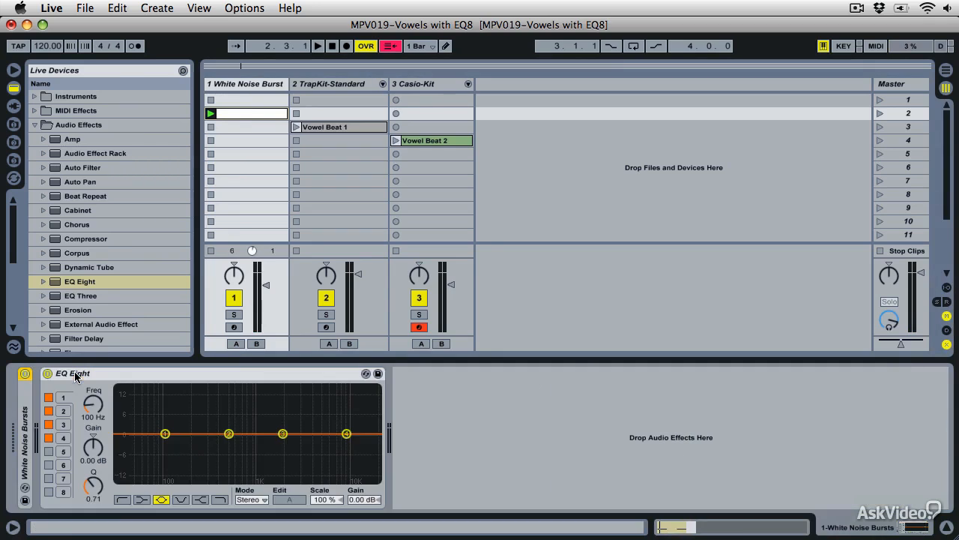
click(210, 376)
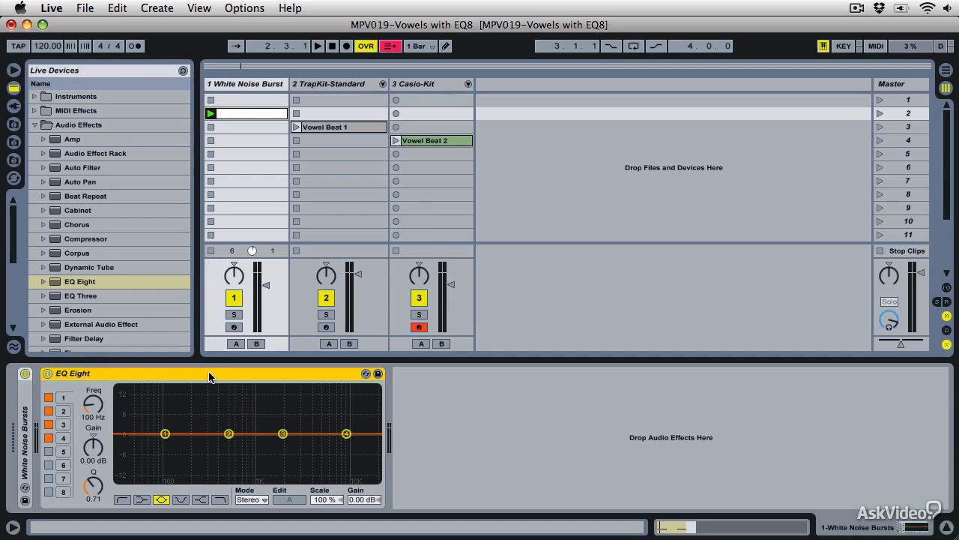
click(123, 499)
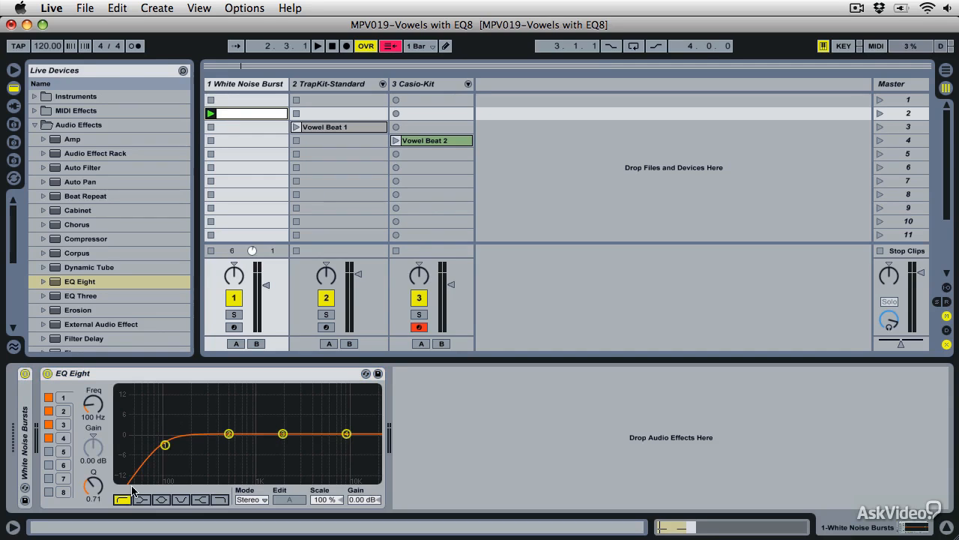
- Enable band 5 as a high-cut filter and raise its frequency to between bands 3 and 4
click(63, 424)
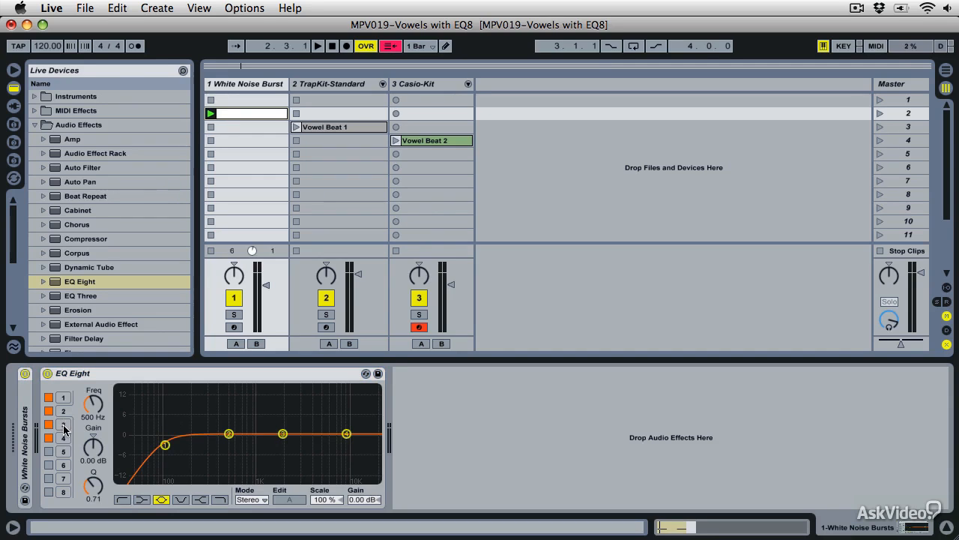
click(64, 439)
click(64, 451)
click(48, 451)
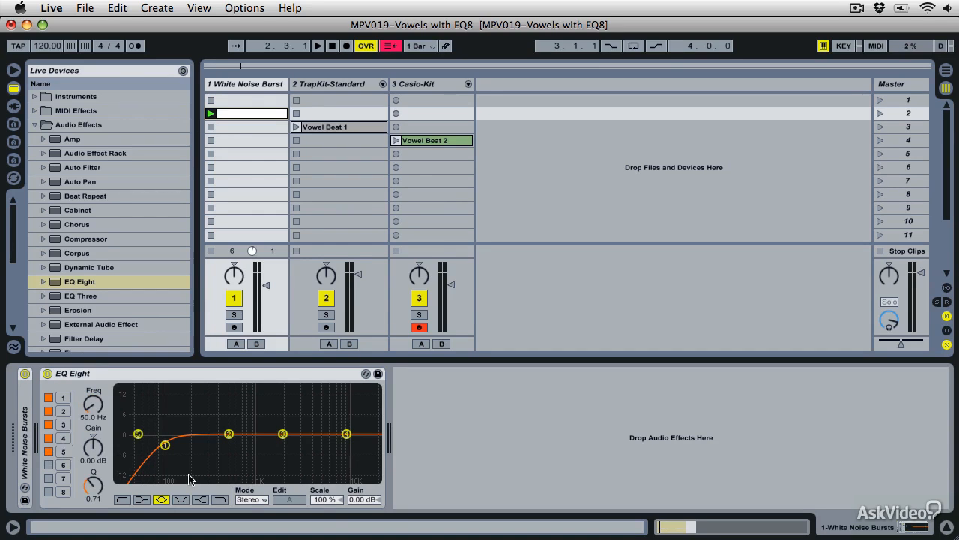
click(219, 499)
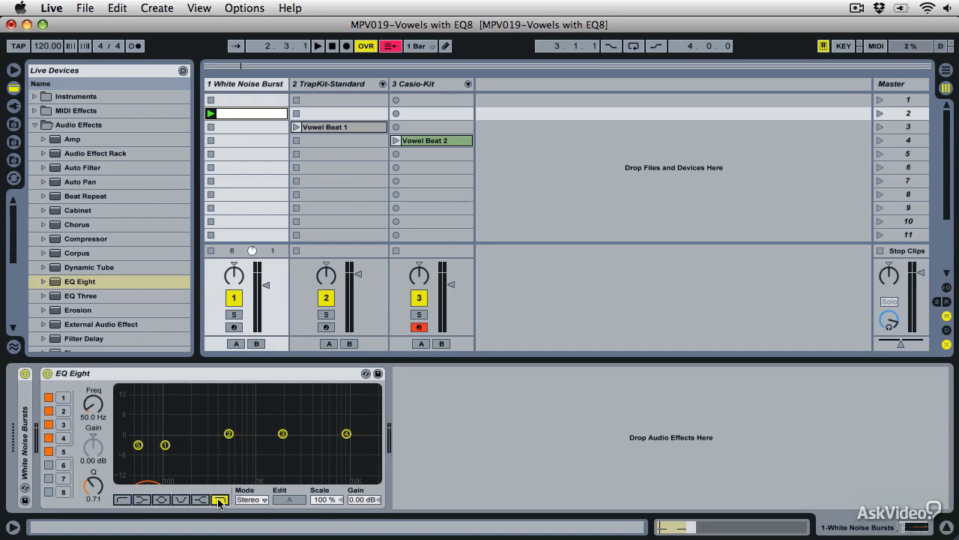
drag(94, 405, 94, 369)
- Set the band 1 low-cut frequency to 169 Hz and play the filtered noise
click(63, 398)
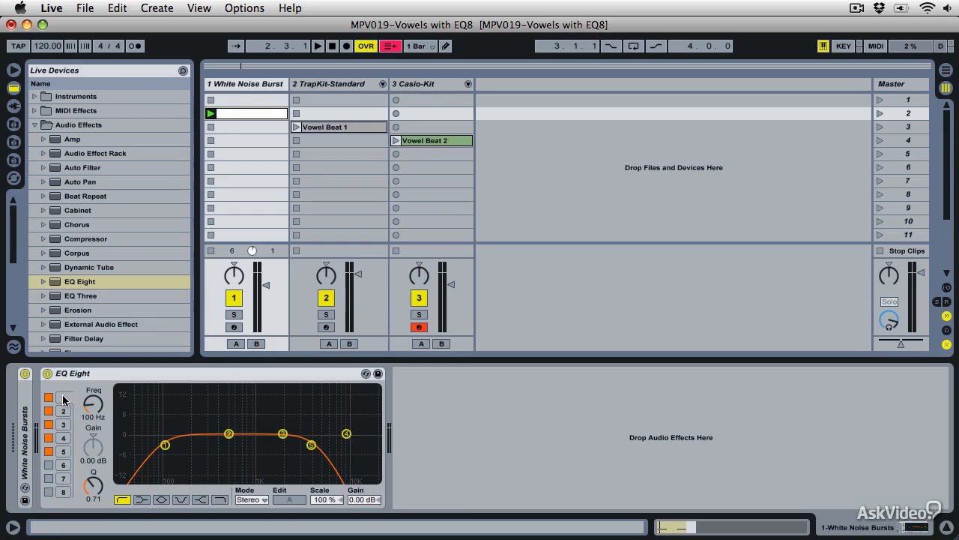
drag(89, 404, 89, 391)
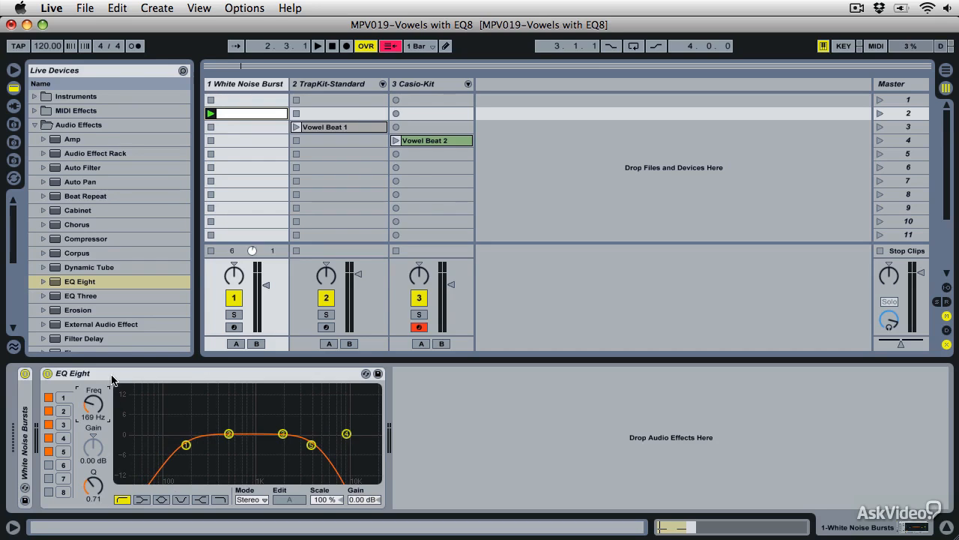
key(space)
- Rename the EQ Eight device as Vowel and set band 2 to 570 Hz, 15 dB gain and Q 18
click(63, 425)
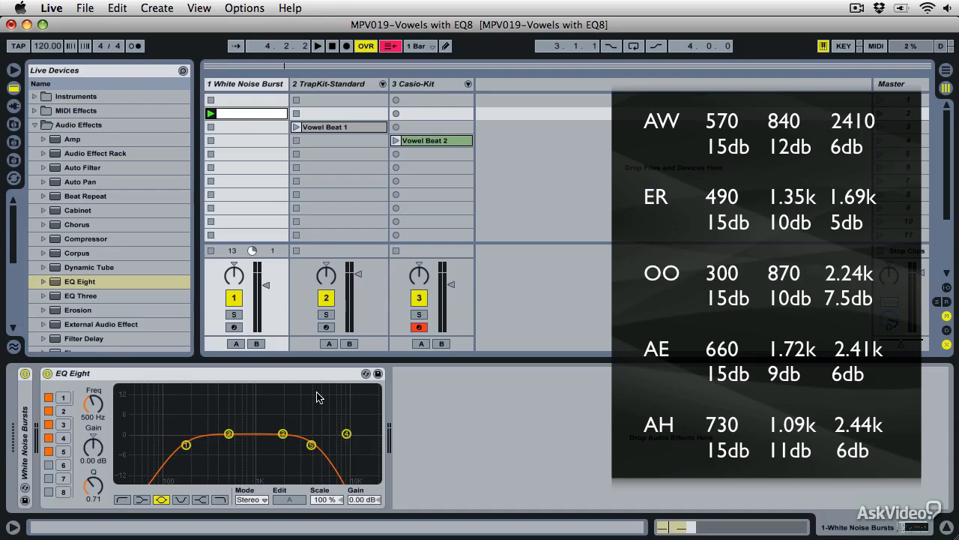
click(72, 377)
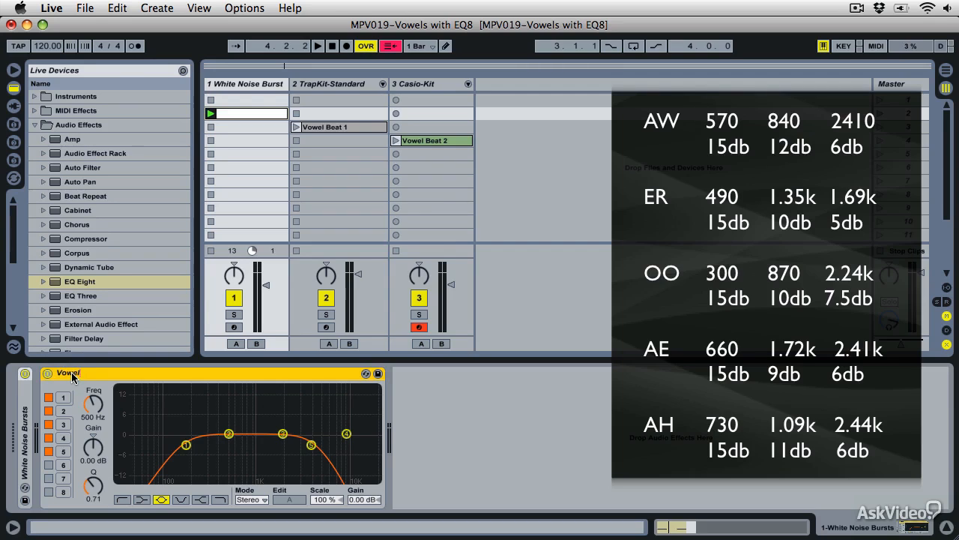
click(96, 421)
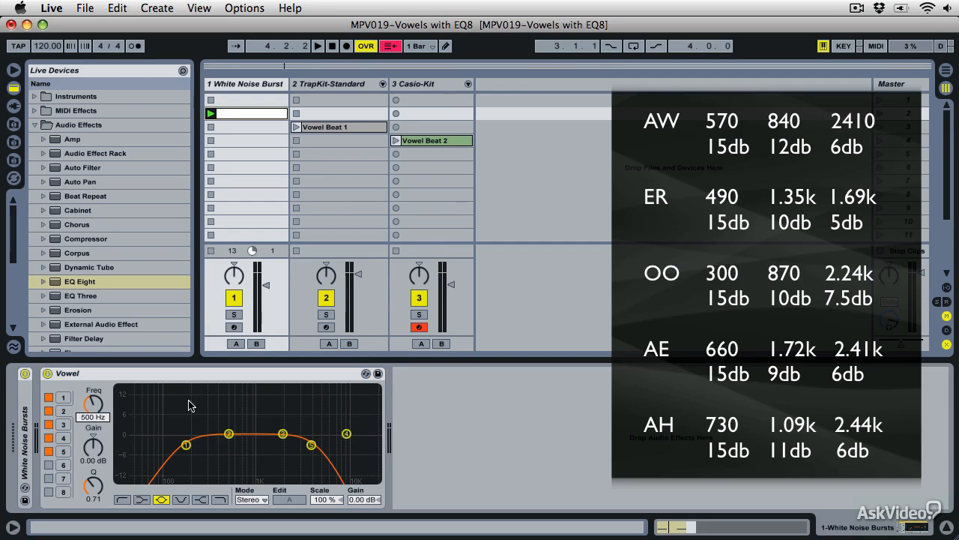
text(570)
key(Return)
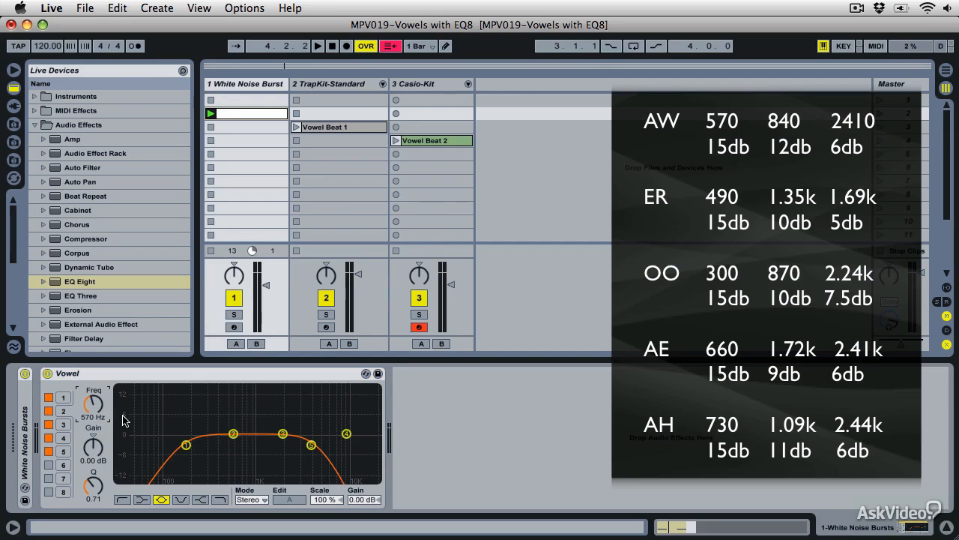
drag(90, 450, 90, 420)
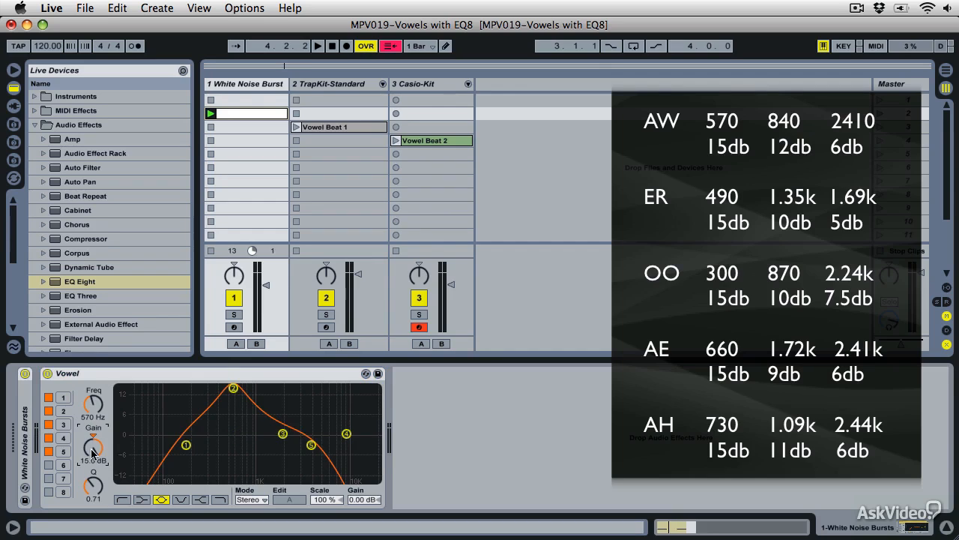
drag(93, 483, 93, 442)
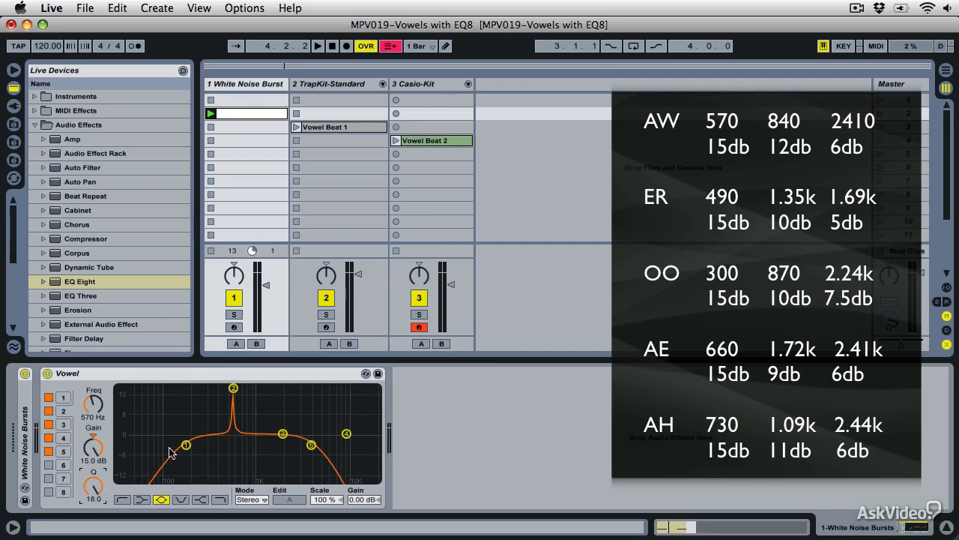
- Set band 3 of the Vowel EQ to 840 Hz, 12 dB gain and Q 18
click(62, 425)
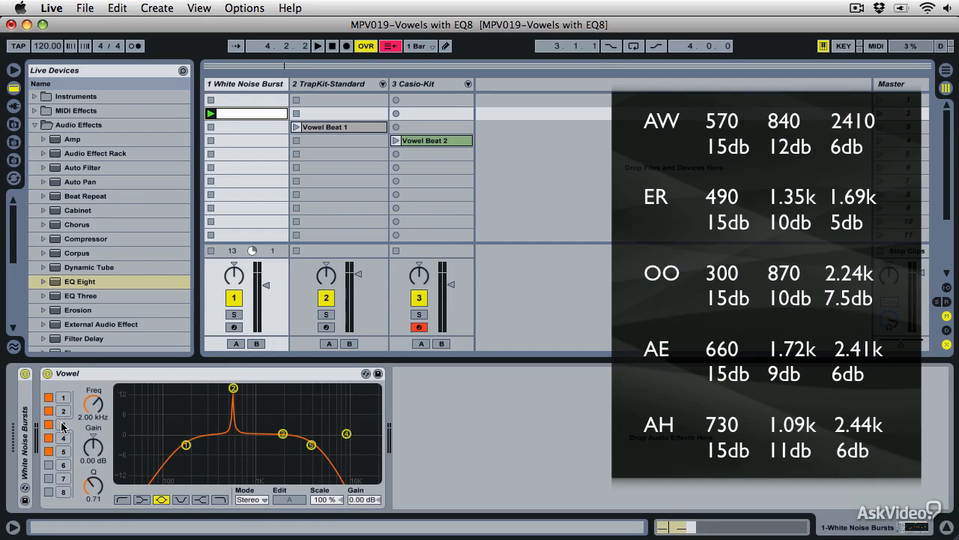
click(88, 423)
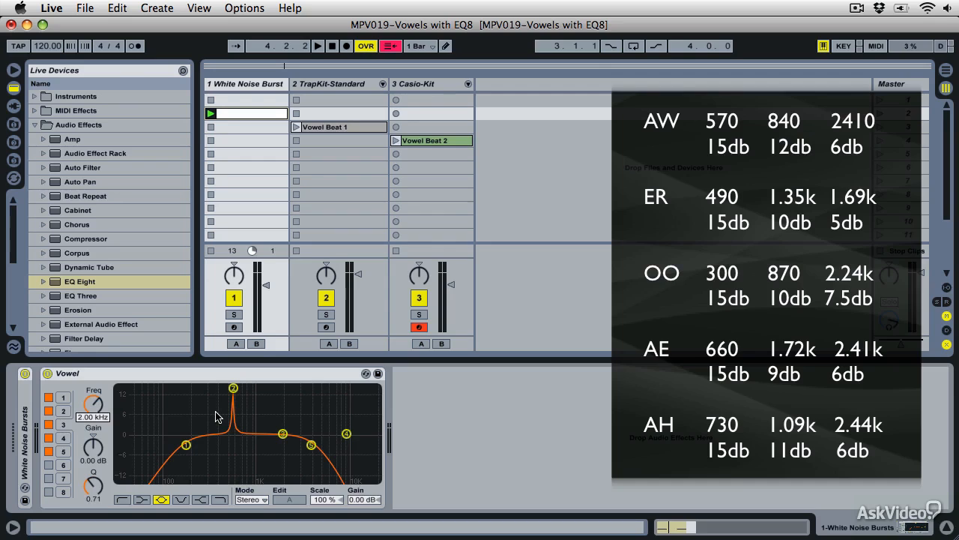
text(804)
key(BackSpace)
key(BackSpace)
text(40)
key(Return)
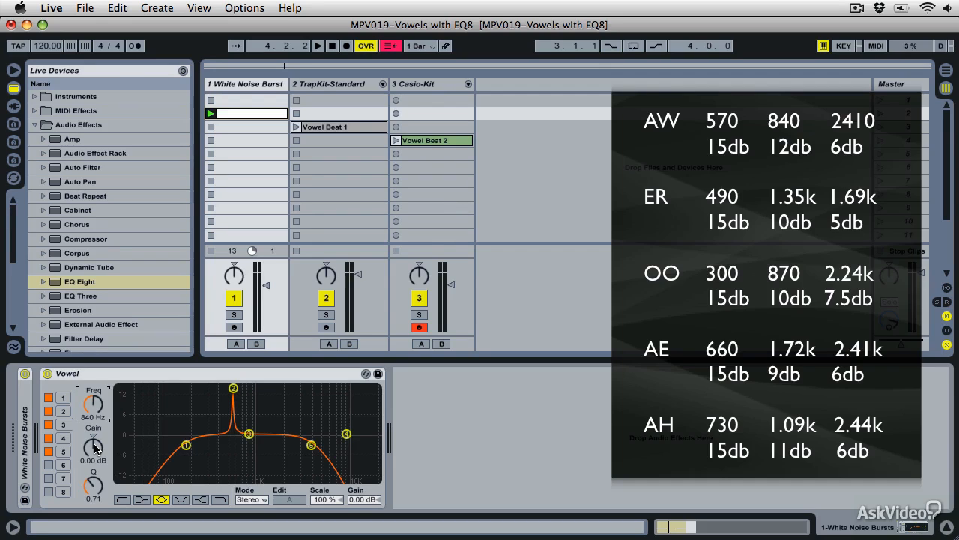
text(12)
key(Return)
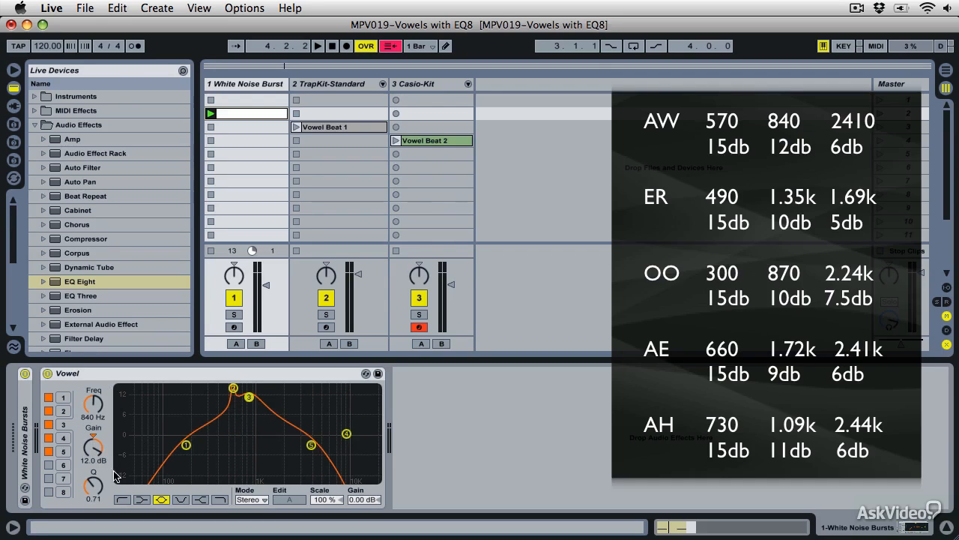
click(92, 486)
text(18)
key(Return)
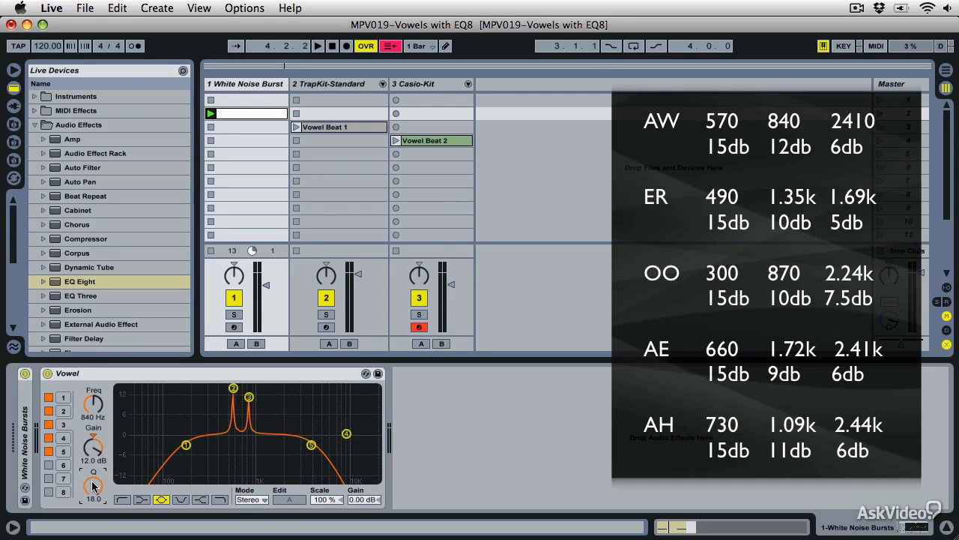
- Set band 4 of the Vowel EQ to 2410 Hz, 6 dB gain and Q 18
click(64, 438)
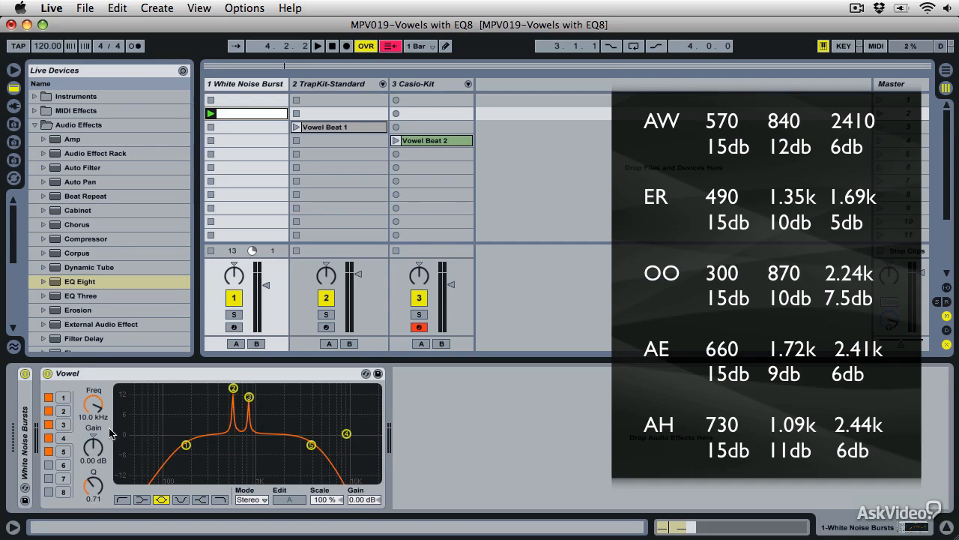
click(97, 418)
text(24)
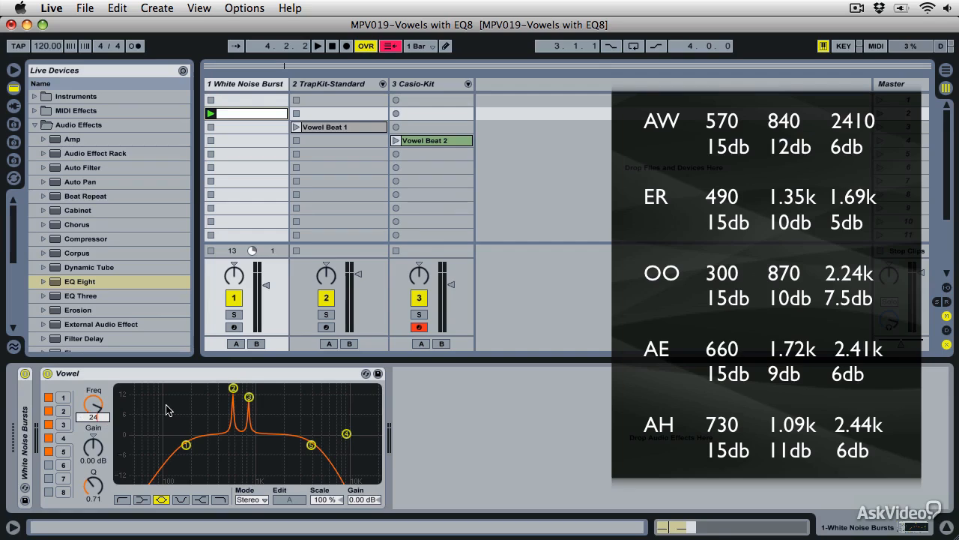
text(10)
key(Return)
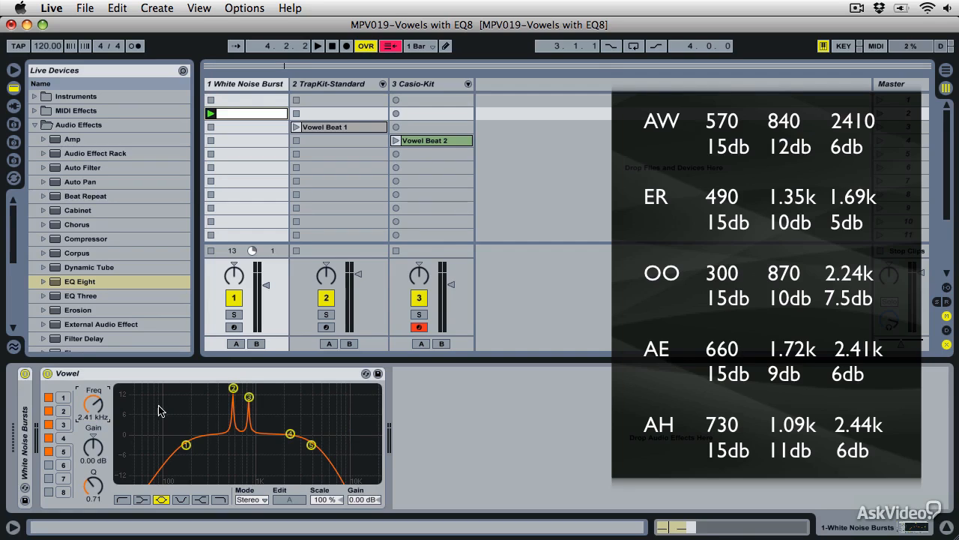
click(94, 450)
text(6)
key(Return)
click(94, 487)
text(18)
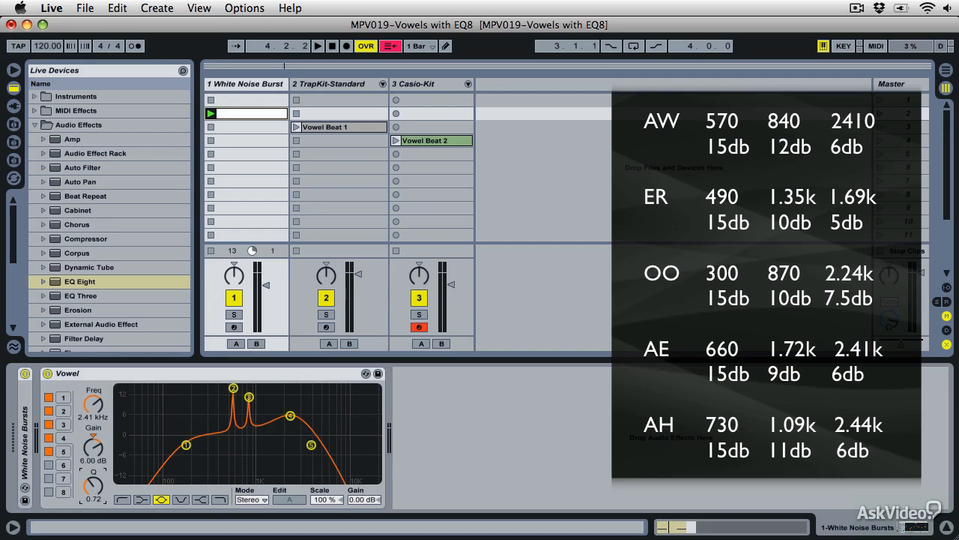
key(Return)
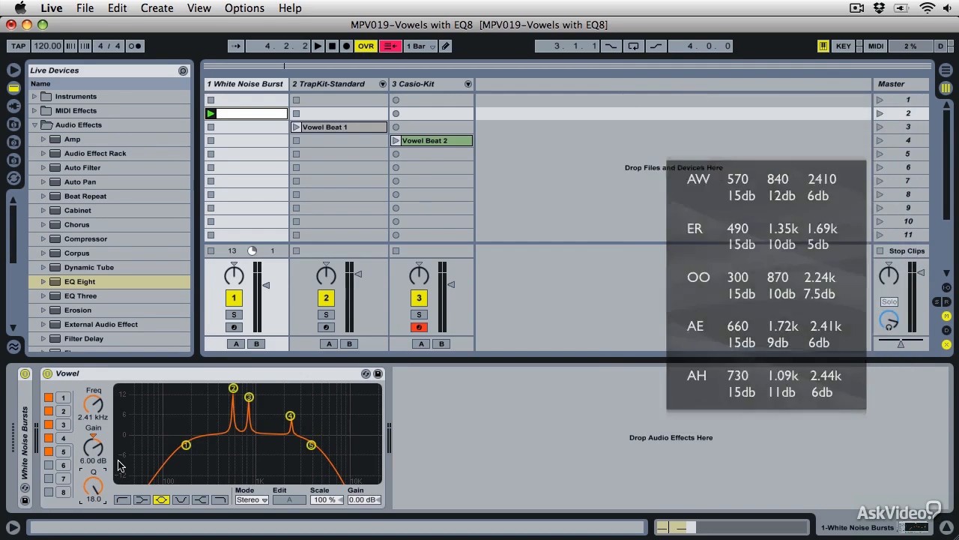
- Launch the white noise clip to hear it through the Vowel EQ, and stop playback
click(123, 377)
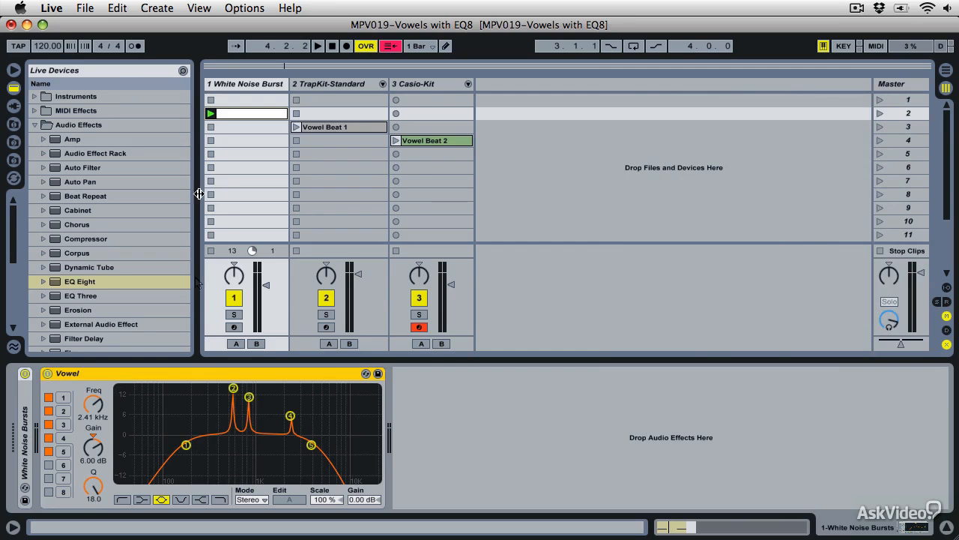
click(210, 114)
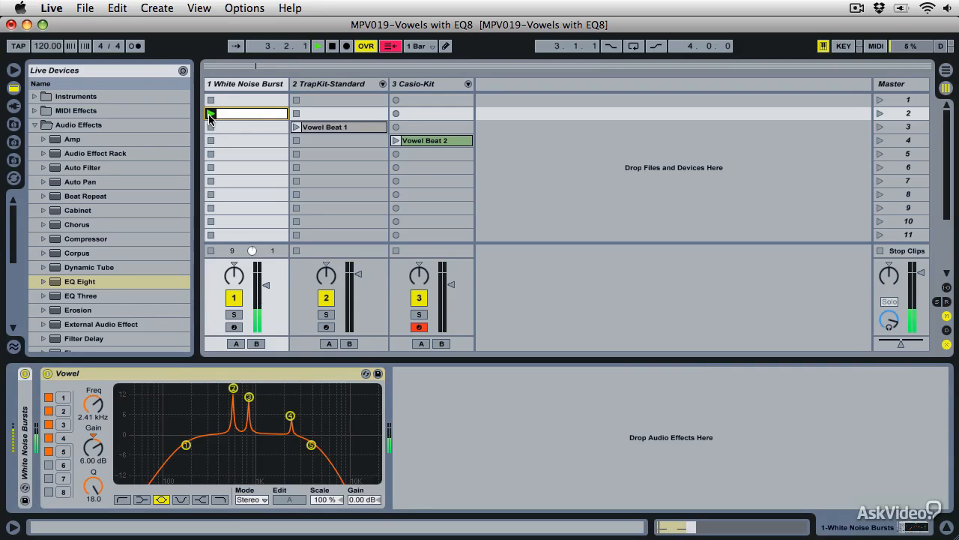
key(space)
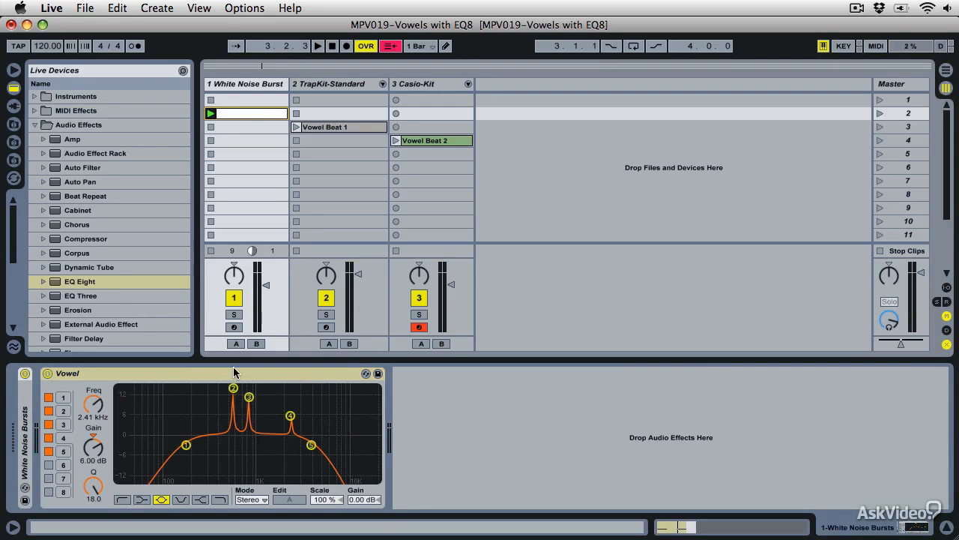
- Group the Vowel EQ into an Audio Effect Rack and show the rack's chain list and macro controls
click(75, 375)
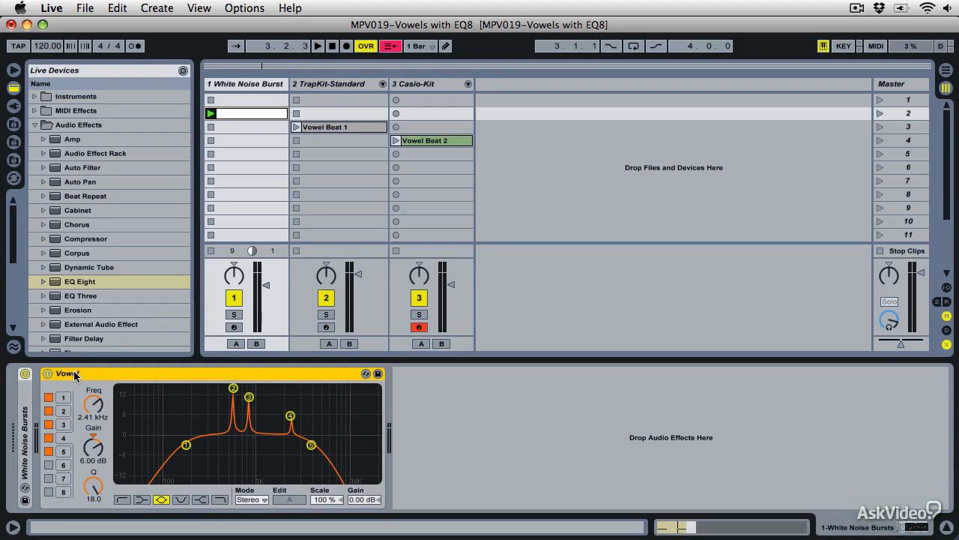
key(super+g)
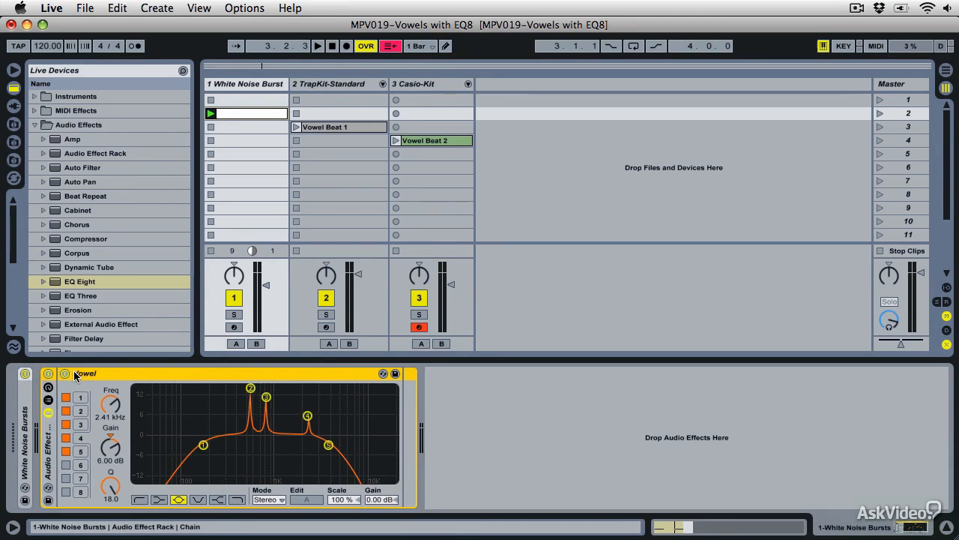
click(48, 400)
click(48, 387)
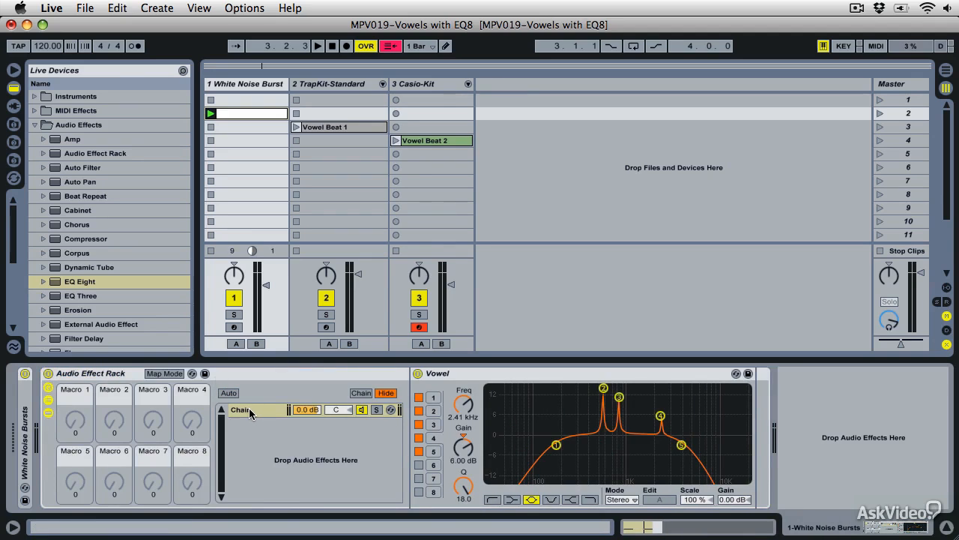
- Rename the Audio Effect Rack as "Vowels Rack"
click(128, 375)
key(super+r)
text(V)
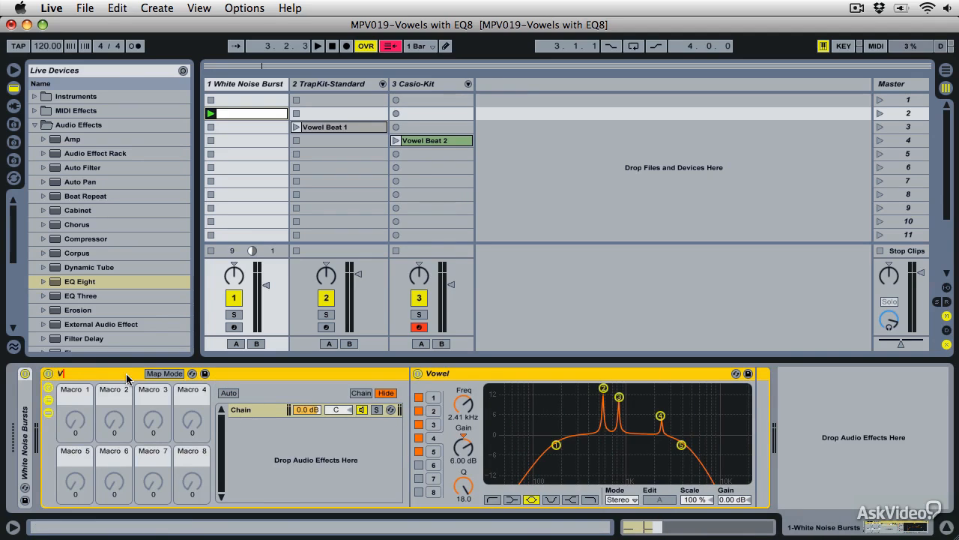
text(owels Rack)
key(Return)
- Rename the rack's only chain as "AW"
click(255, 410)
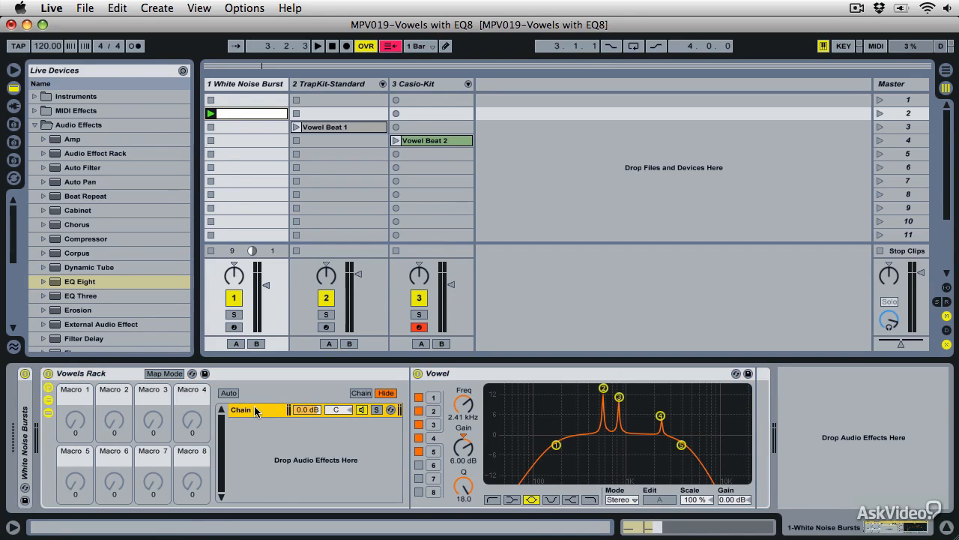
key(super+r)
text(AW)
key(Return)
click(696, 500)
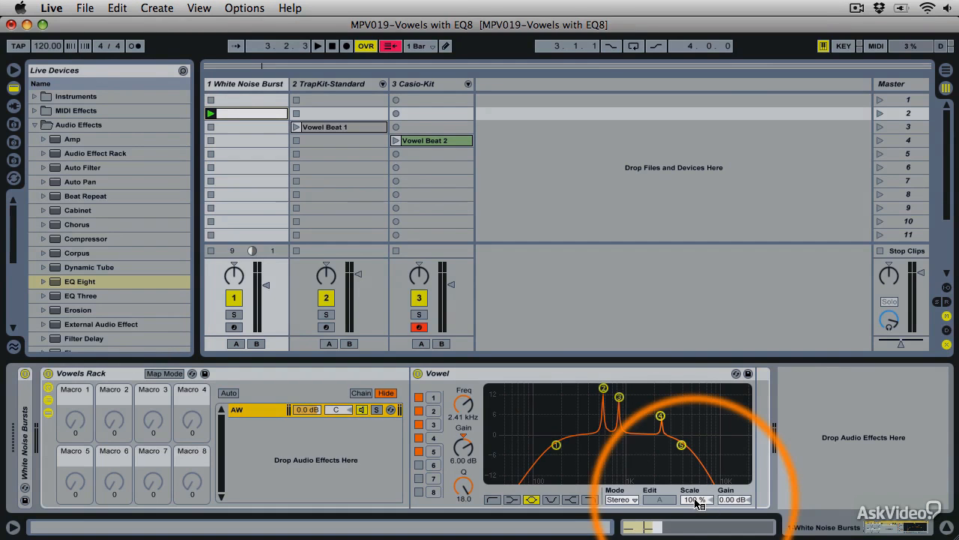
- Map the Vowel EQ's Scale to Macro 1 and sweep that macro during playback, leaving it at 35 %
right_click(696, 500)
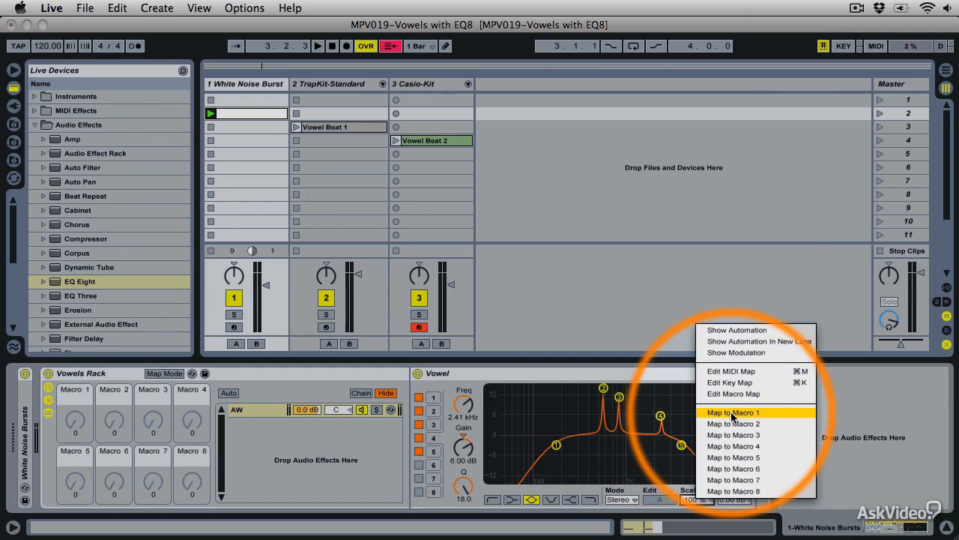
click(732, 413)
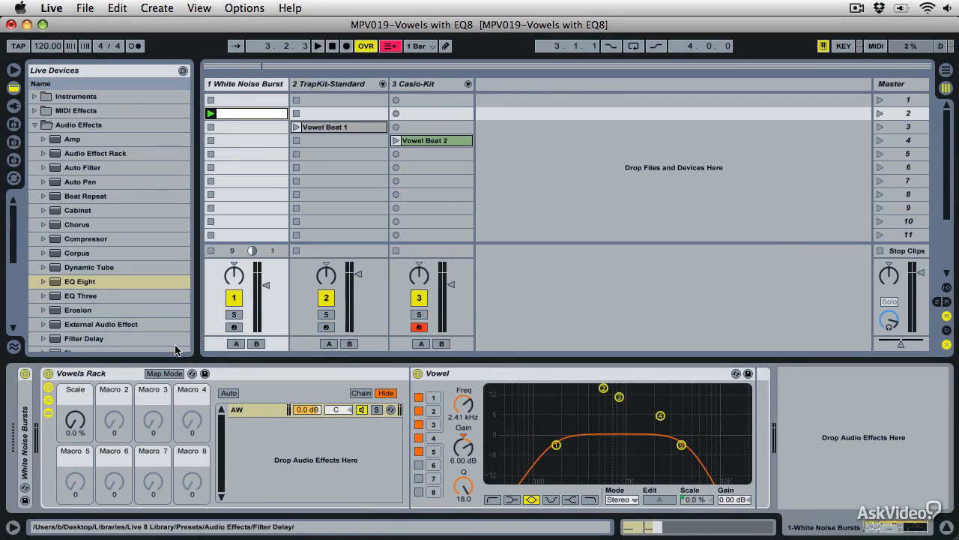
key(space)
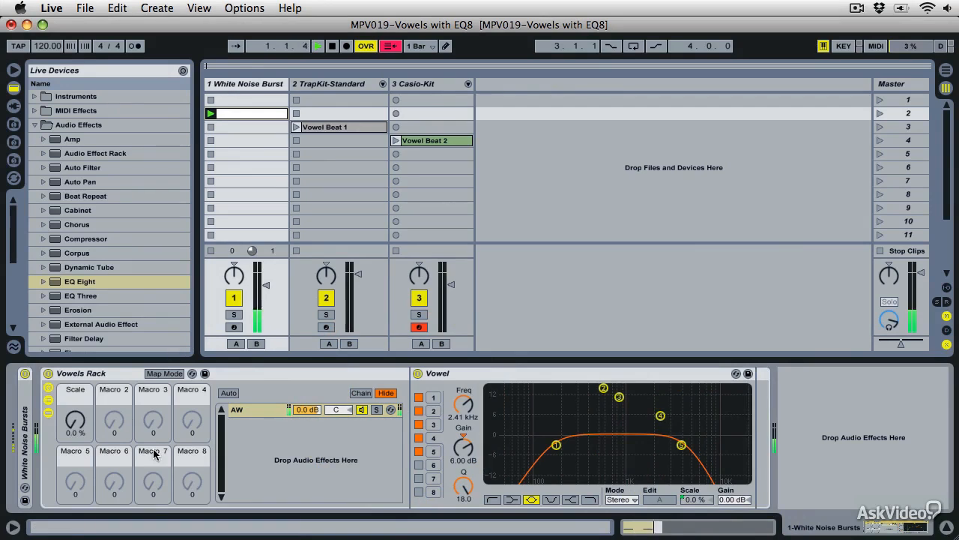
click(81, 427)
drag(81, 427, 81, 353)
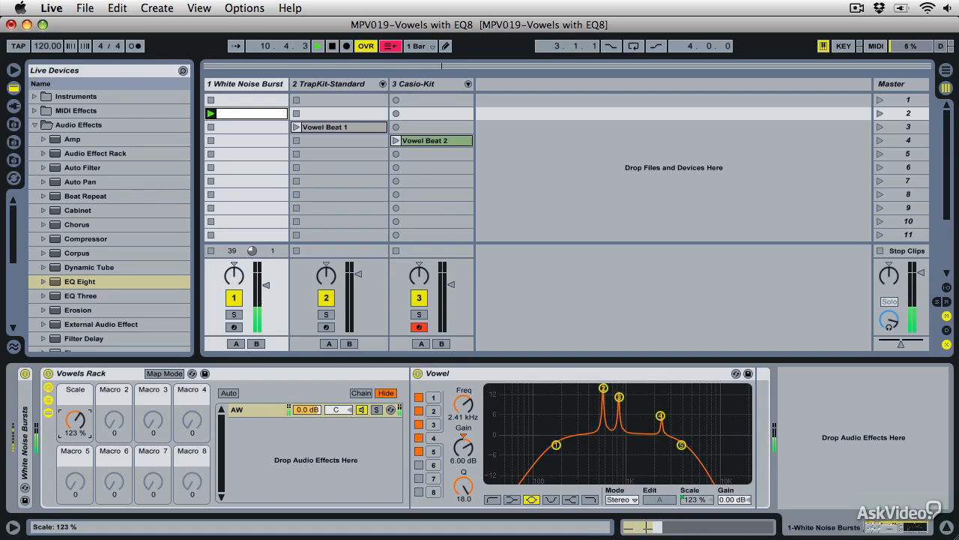
drag(81, 427, 80, 450)
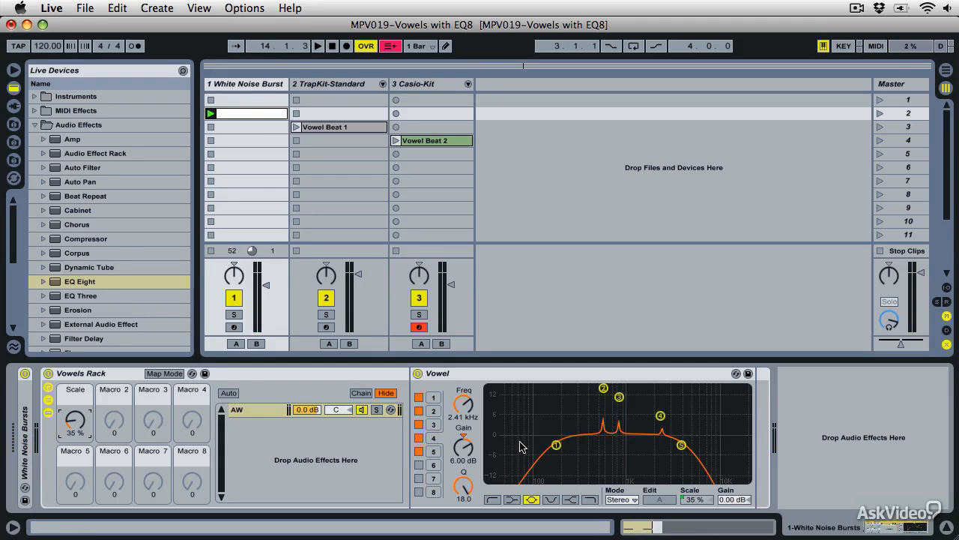
- Map the rack's chain selector to Macro 2, and hide the chain zones again
click(360, 395)
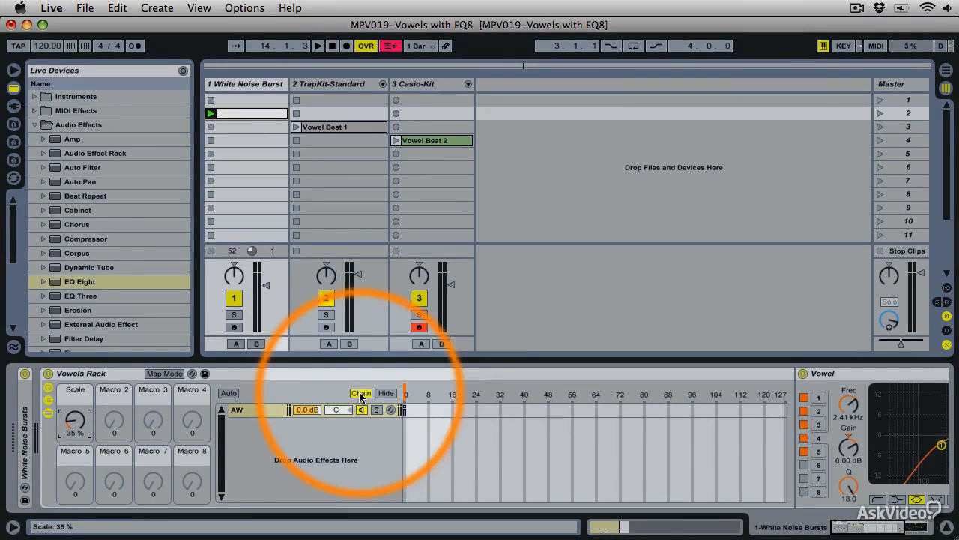
right_click(422, 393)
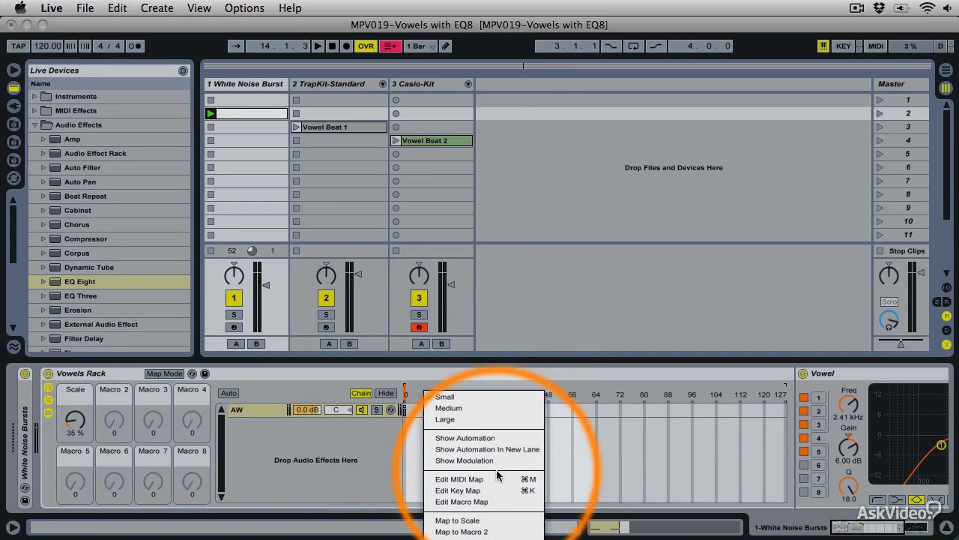
click(481, 531)
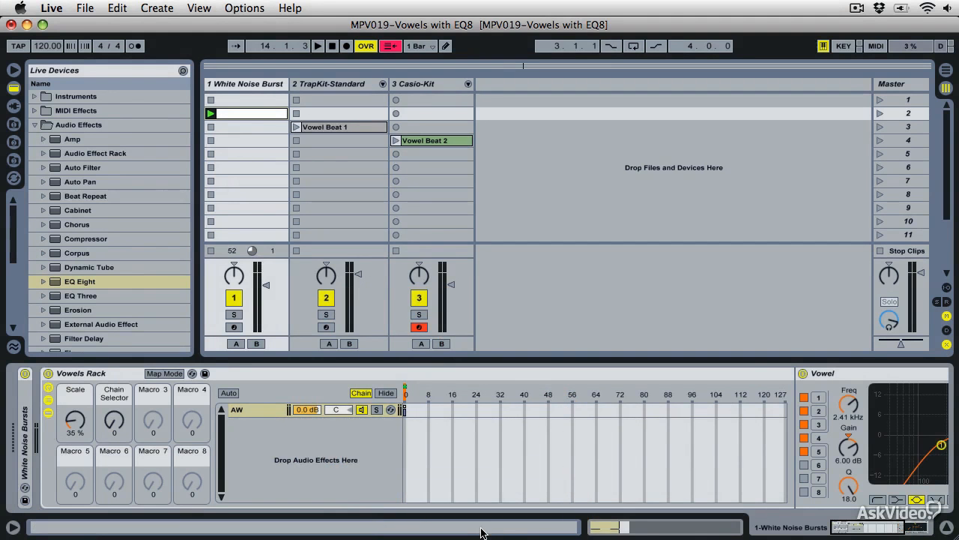
click(386, 393)
- Duplicate the AW chain twice in succession, naming the copies "ER" and "OO"
click(242, 411)
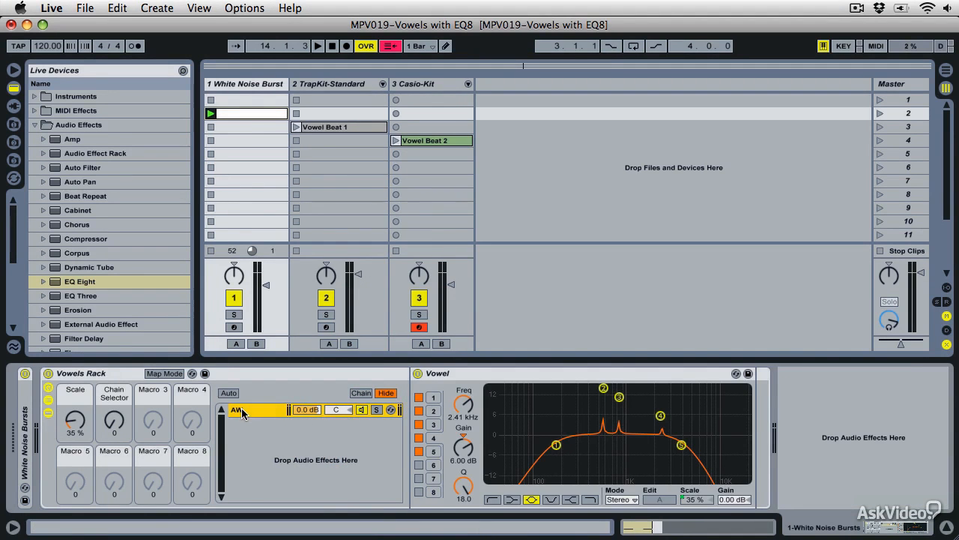
key(super+d)
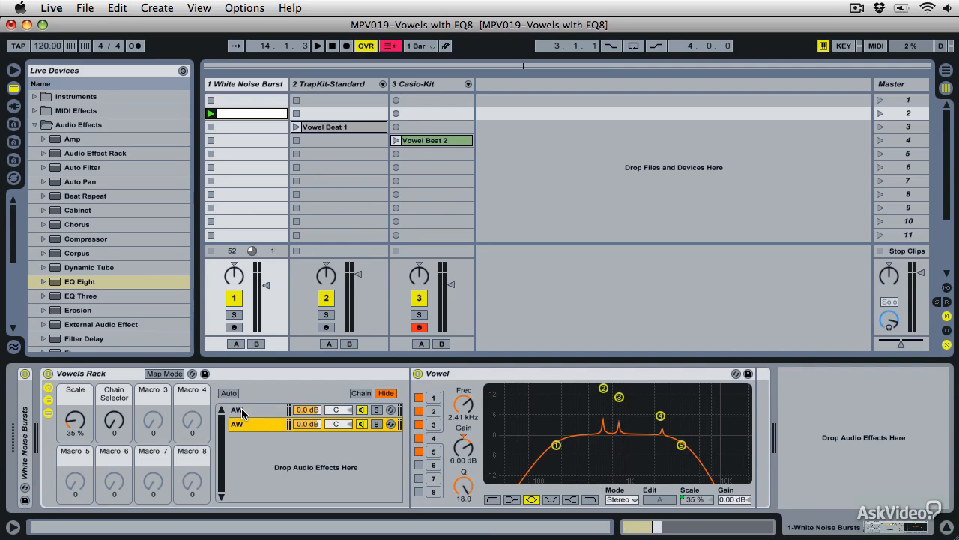
key(super+r)
text(ER)
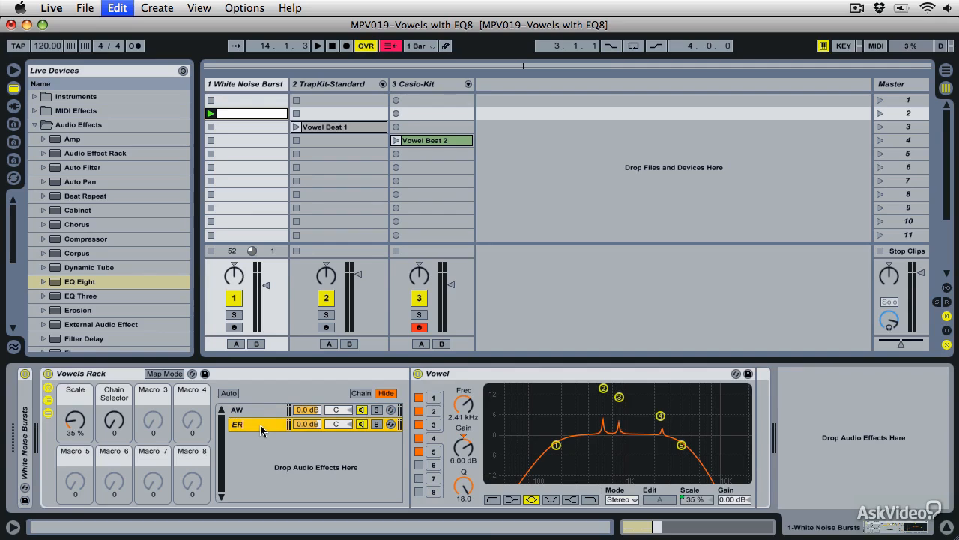
key(super+d)
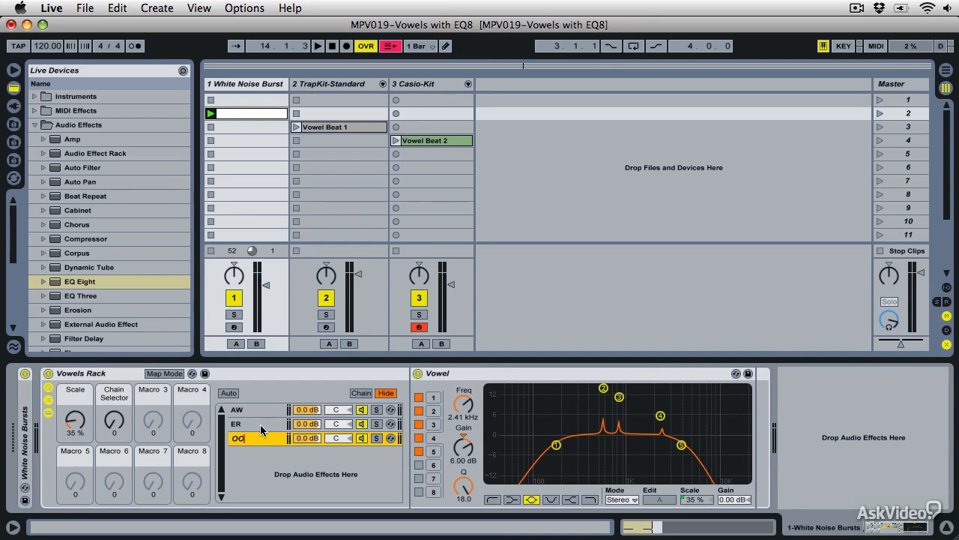
text(OO)
- Add two more duplicate chains below OO, named "AE" and "AH"
key(super+d)
key(super+r)
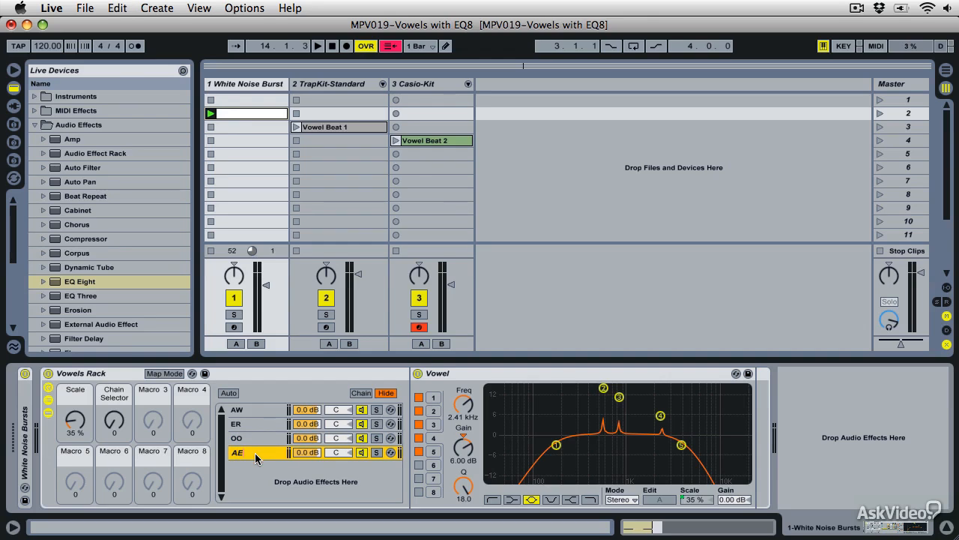
key(super+d)
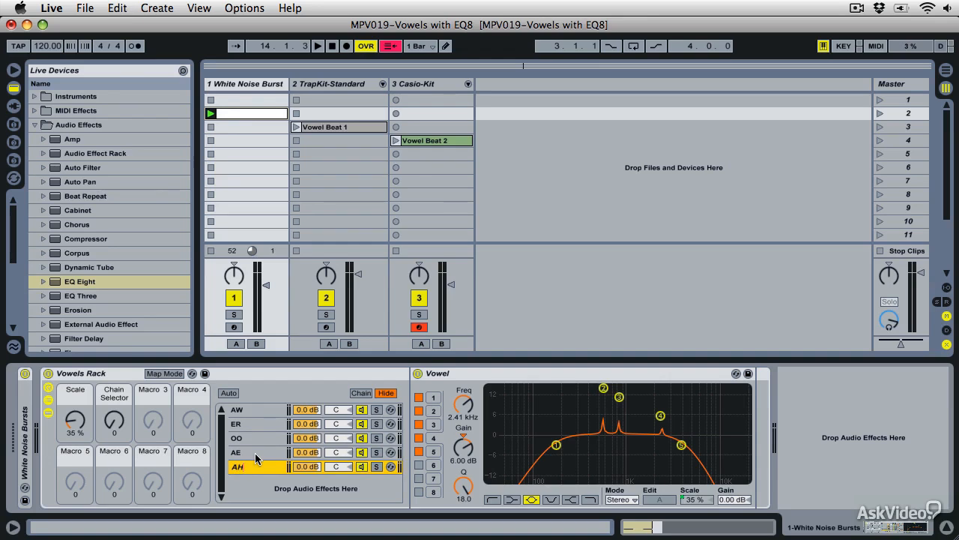
- Duplicate the AH chain as "Dry" and delete the Vowel EQ from the new chain
key(super+d)
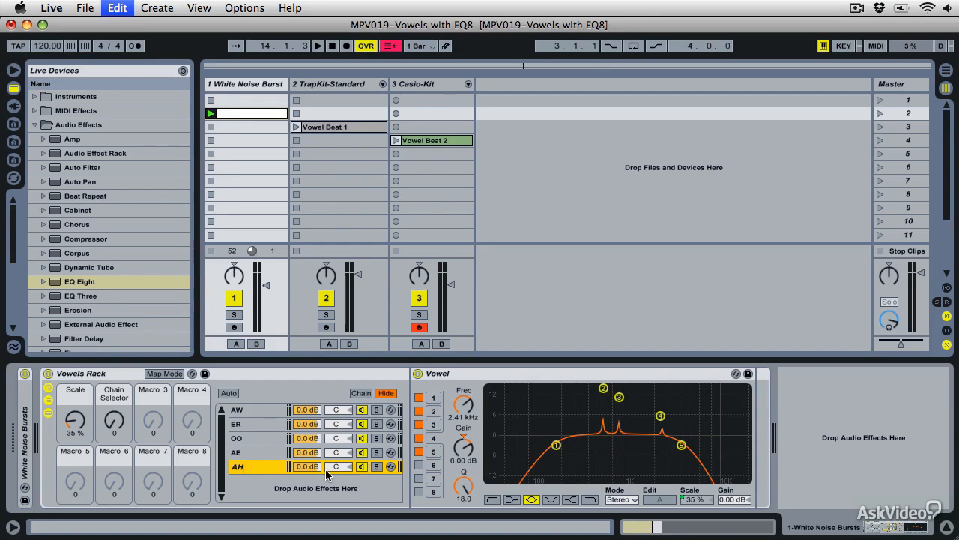
key(super+r)
text(Dr)
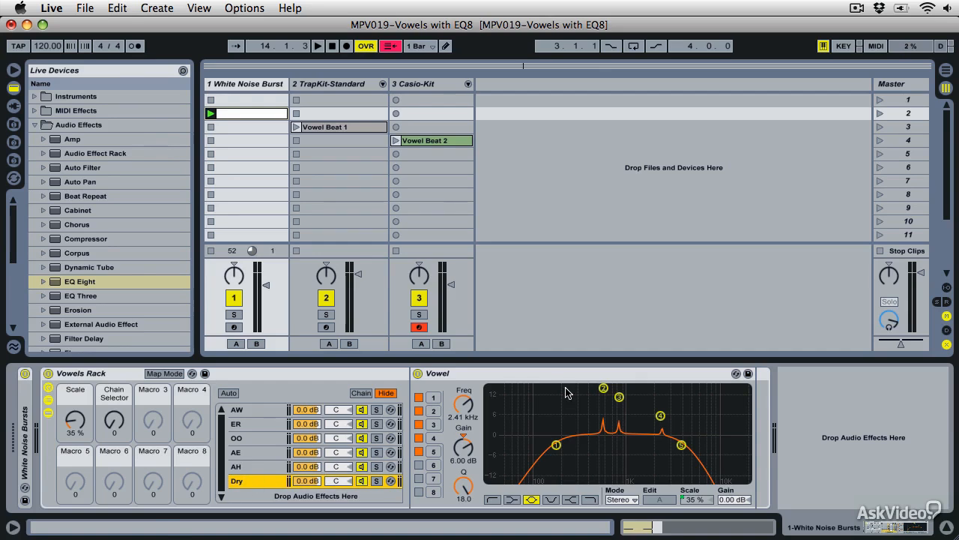
click(514, 375)
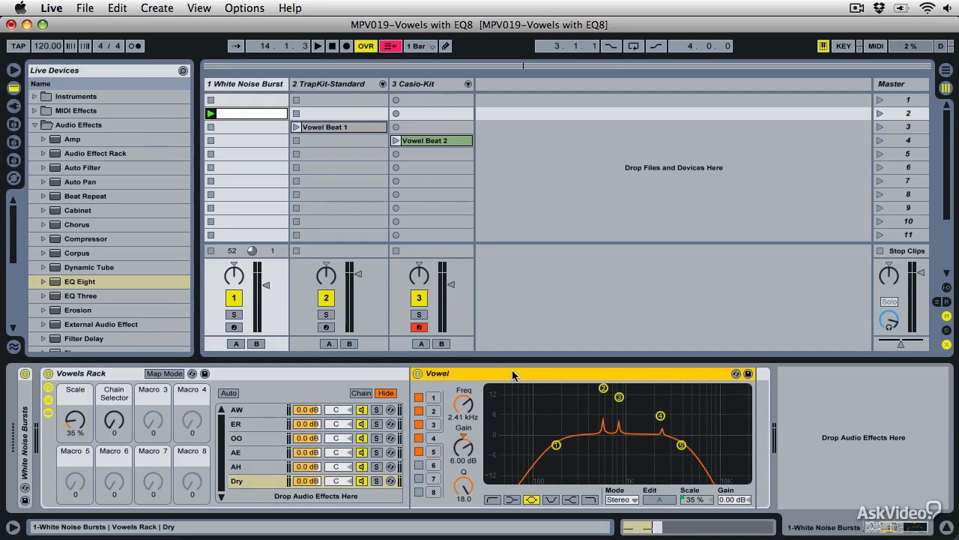
key(Delete)
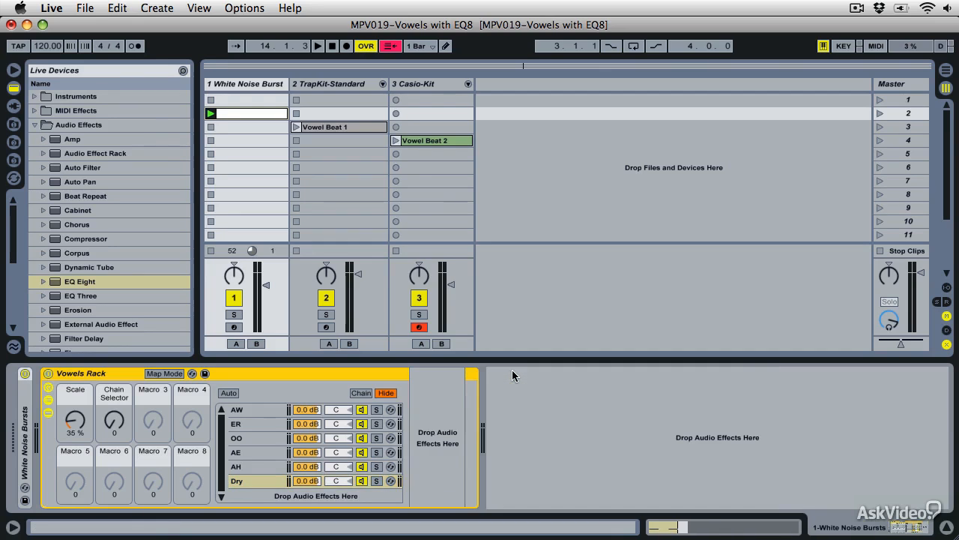
- Map the Dry chain's volume to Macro 5
click(253, 483)
right_click(307, 482)
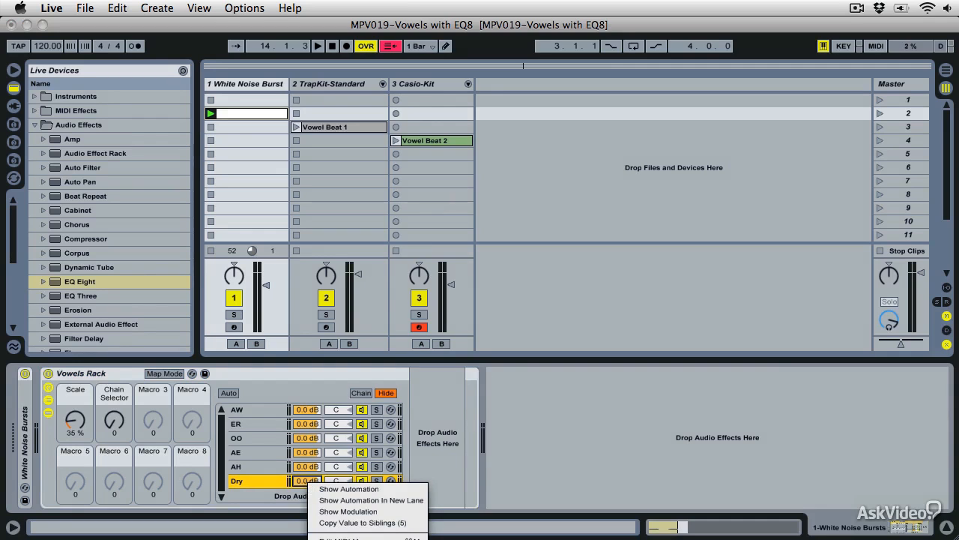
click(352, 539)
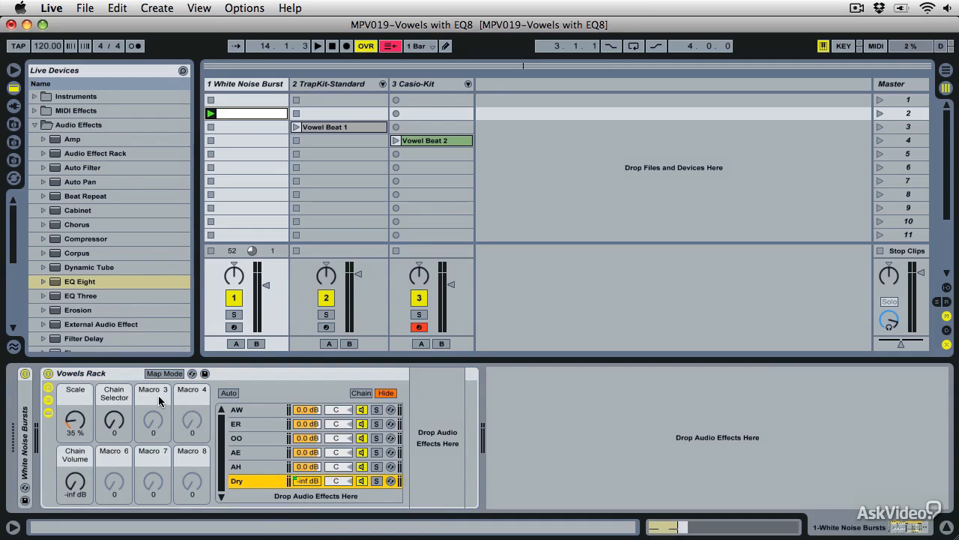
- Blank out the names of the unused macros 3, 4, 6, 7 and 8
key(super+r)
key(Return)
key(super+space)
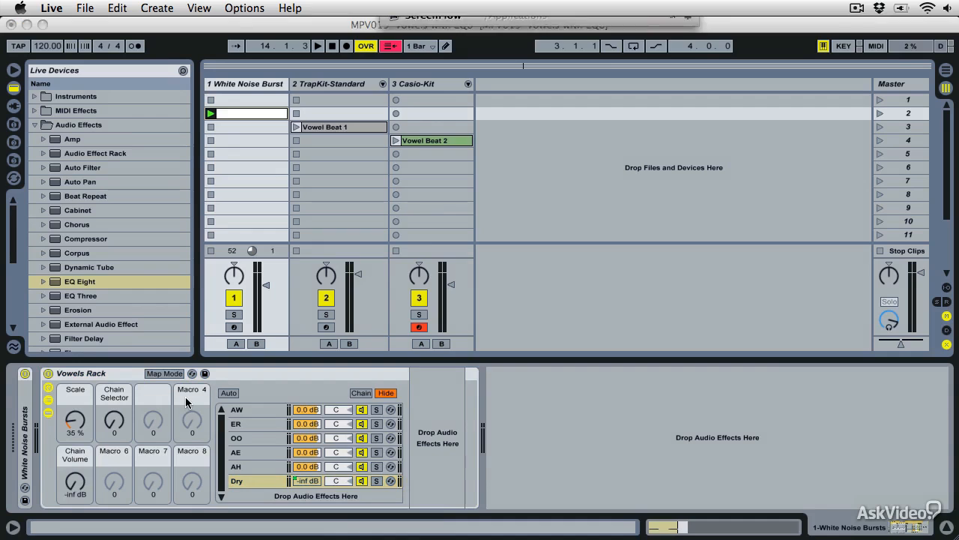
key(Escape)
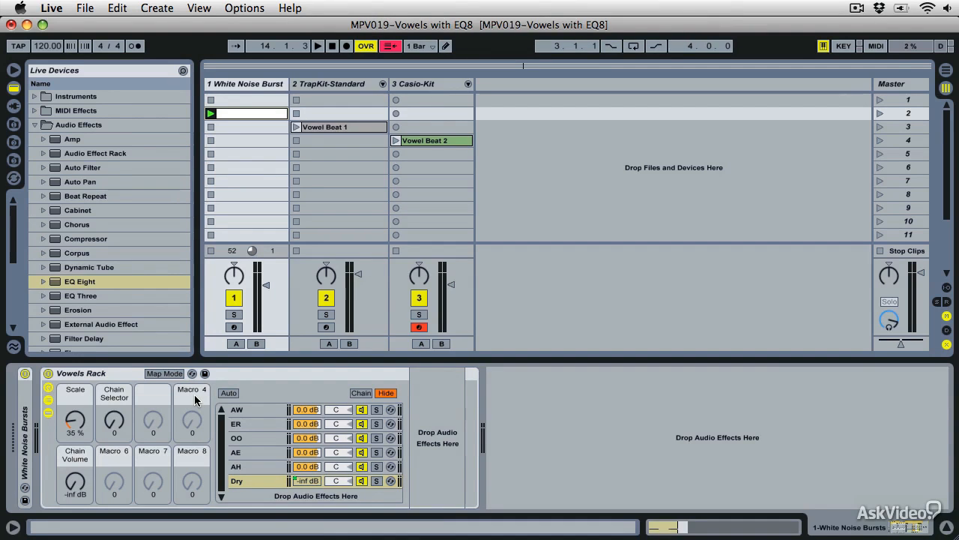
key(super+r)
key(Return)
click(114, 450)
key(super+r)
key(Return)
click(159, 459)
key(super+r)
key(Return)
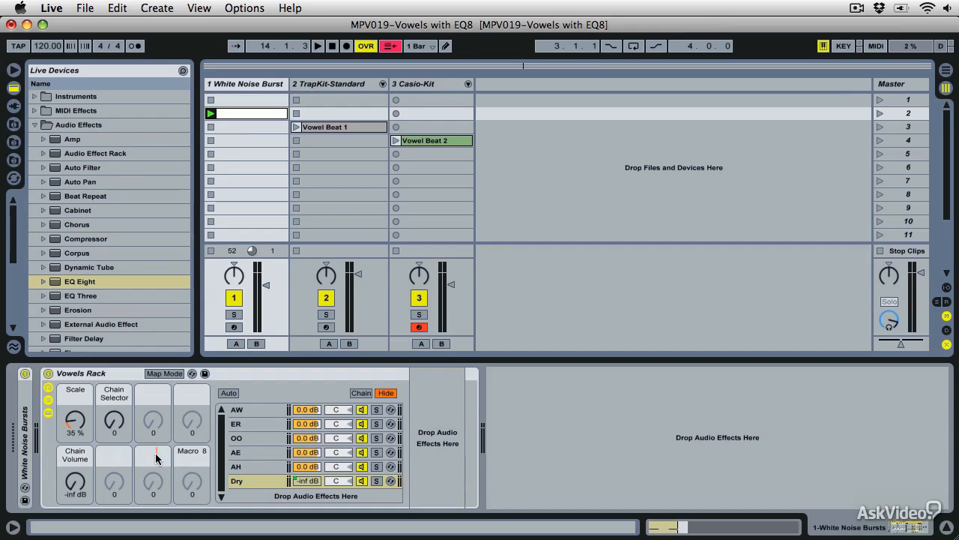
key(super+r)
key(Return)
click(162, 462)
click(186, 454)
- Rename the Chain Volume macro as "Dry"
click(80, 465)
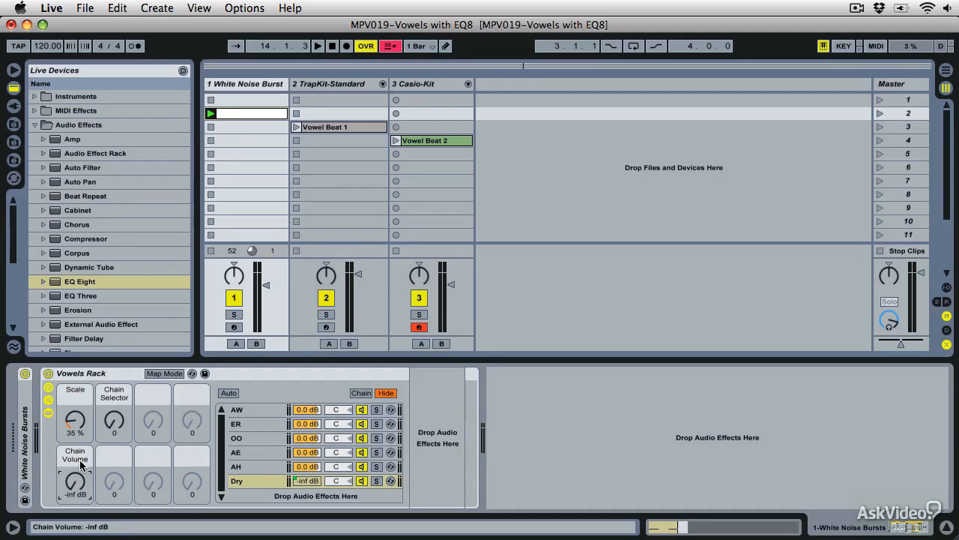
key(super+r)
text(D)
key(Return)
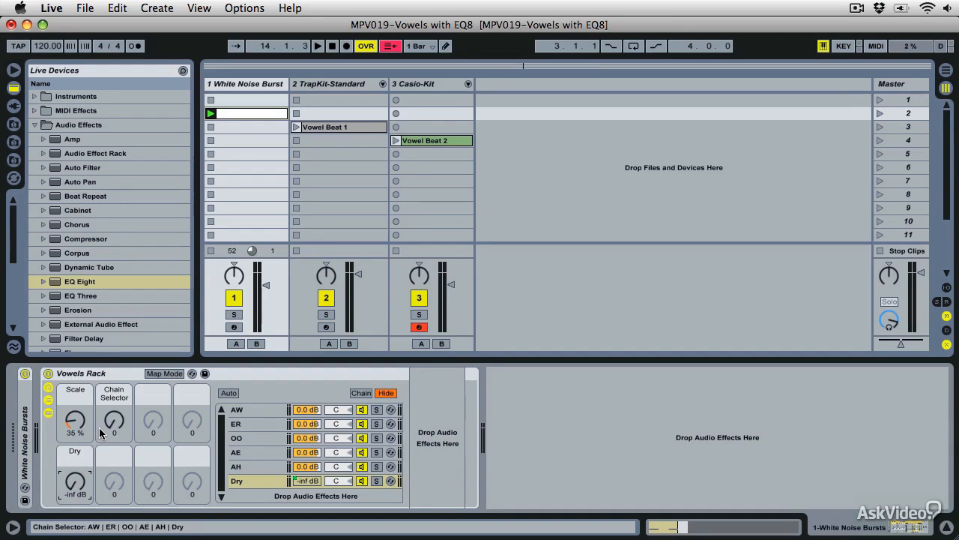
- Rename the Chain Selector macro as "Vowel Selector"
click(100, 433)
key(super+r)
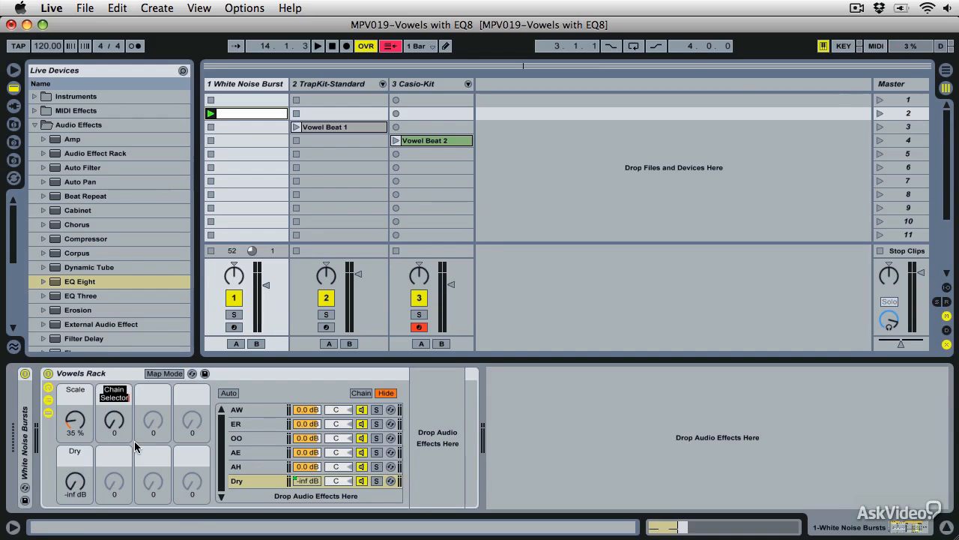
text(Vowel Selector)
key(Return)
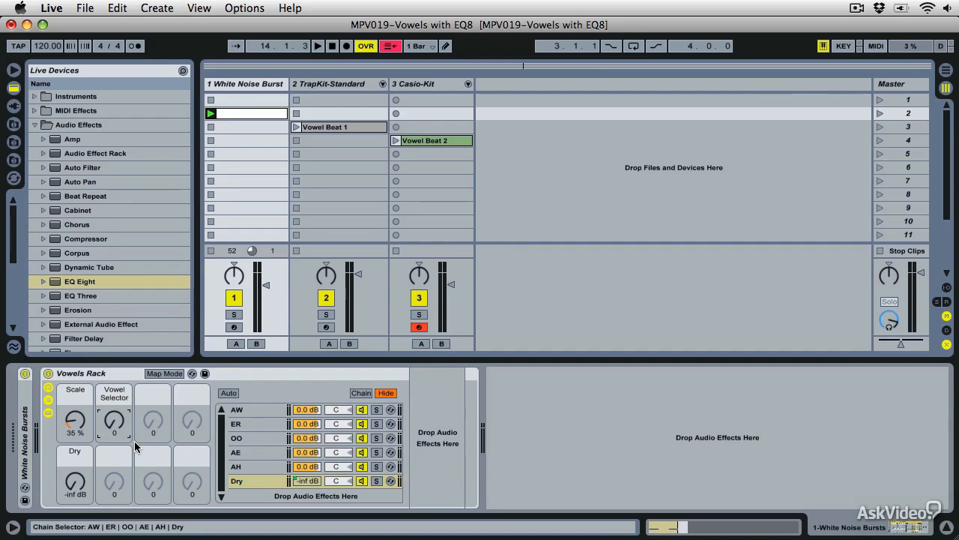
- Limit the Vowel Selector's macro mapping to a maximum of 4, and leave macro mapping mode
click(164, 373)
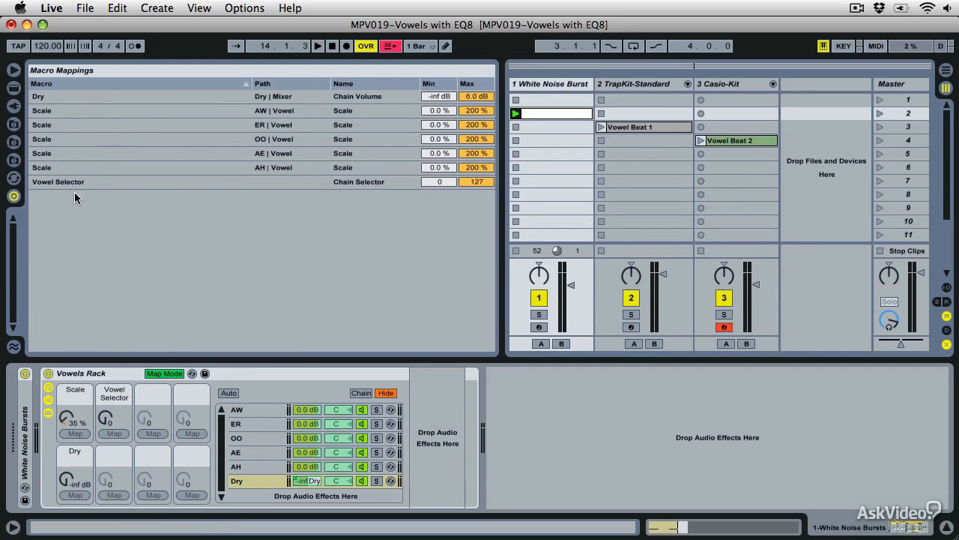
click(477, 181)
text(4)
key(Return)
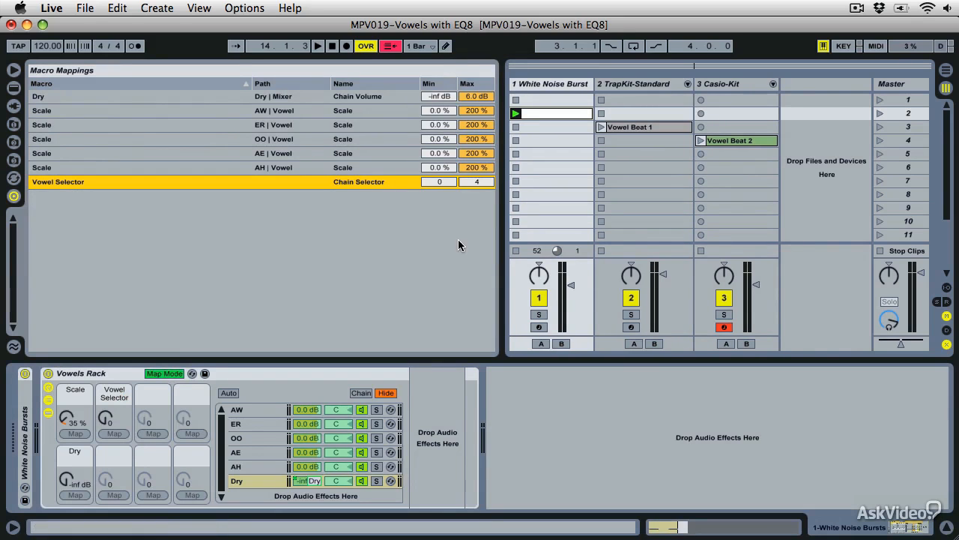
click(162, 373)
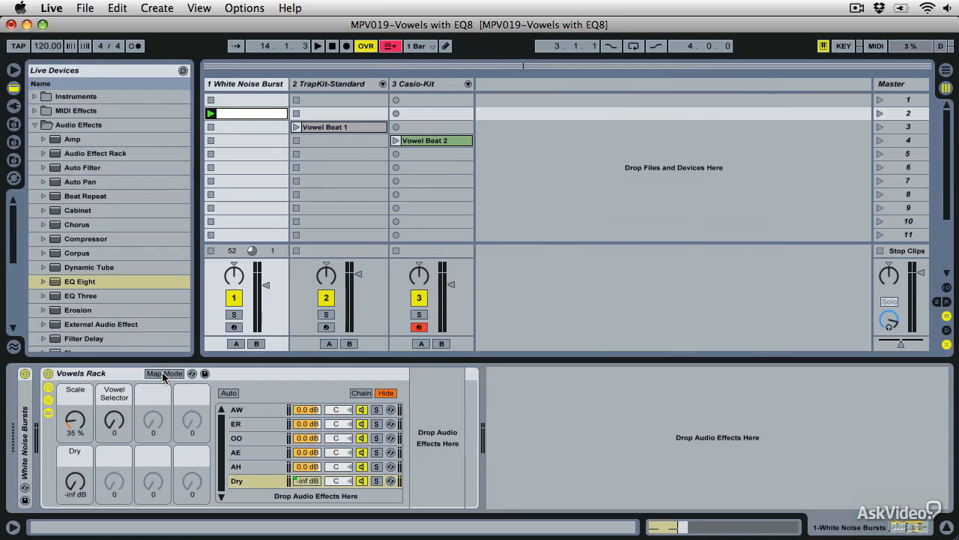
- Show the chain zones and move ER to position 1, OO to 2, AE to 3 and AH to 4
click(361, 394)
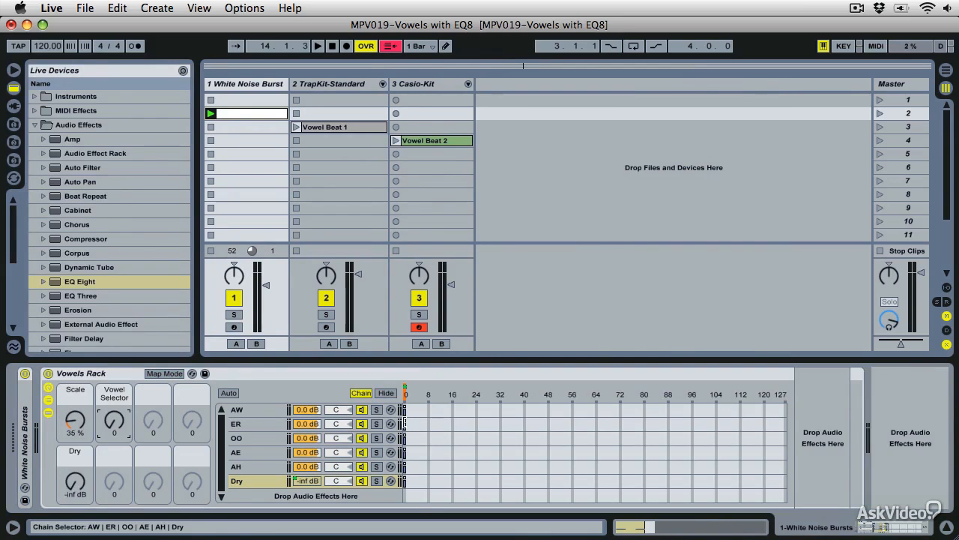
click(406, 424)
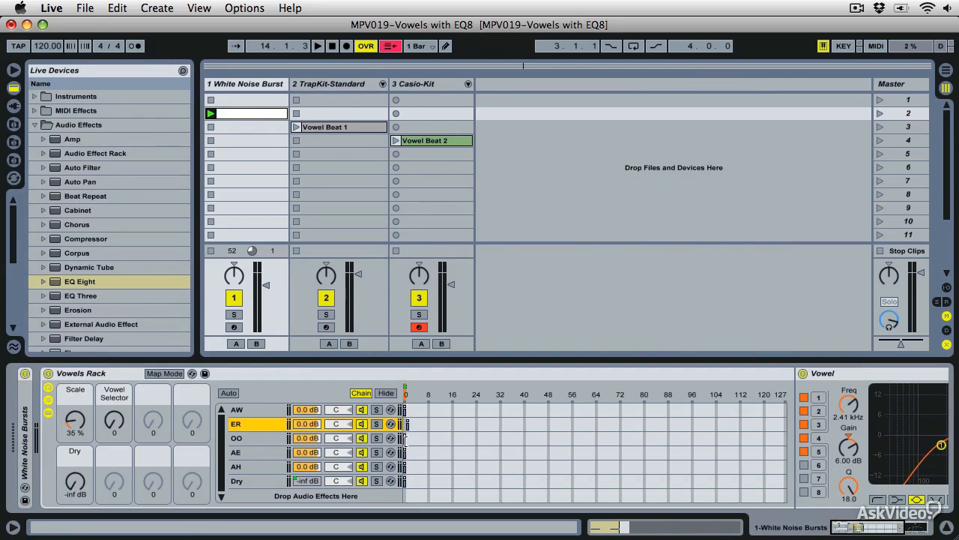
click(404, 439)
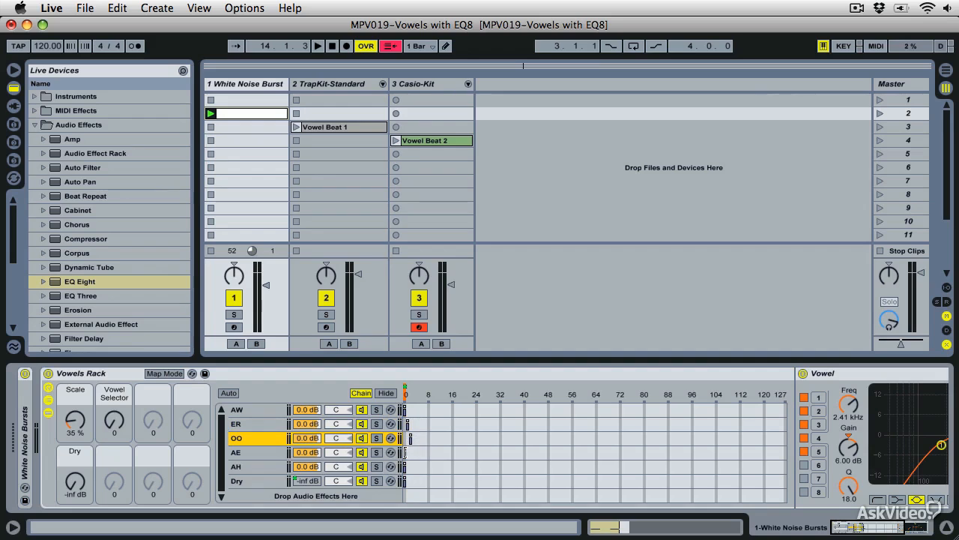
click(406, 452)
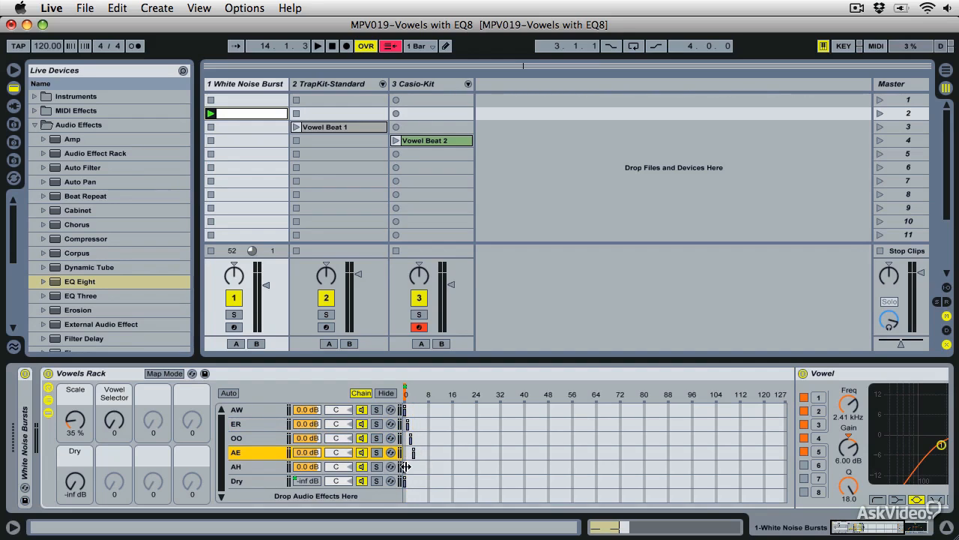
drag(404, 466, 418, 466)
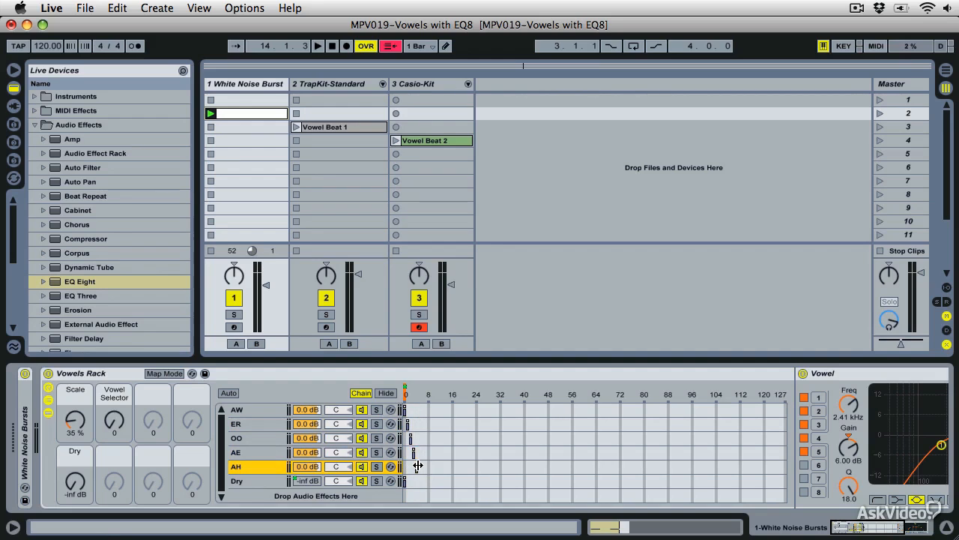
- Step the Vowel Selector up through the chain positions to 4 and back down to 1 to check the chain switching
click(114, 421)
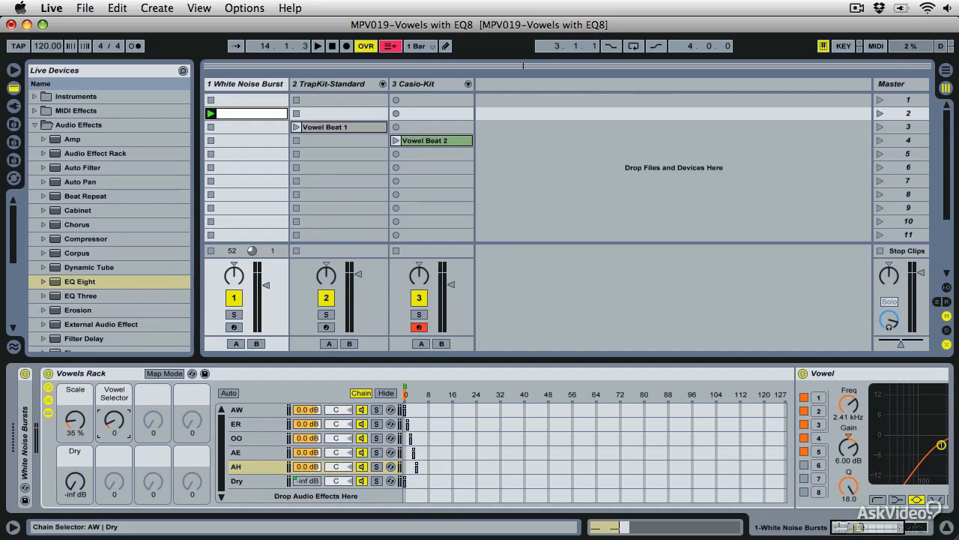
key(Up)
key(Up)
key(Up)
key(Up)
key(Down)
key(Down)
key(Down)
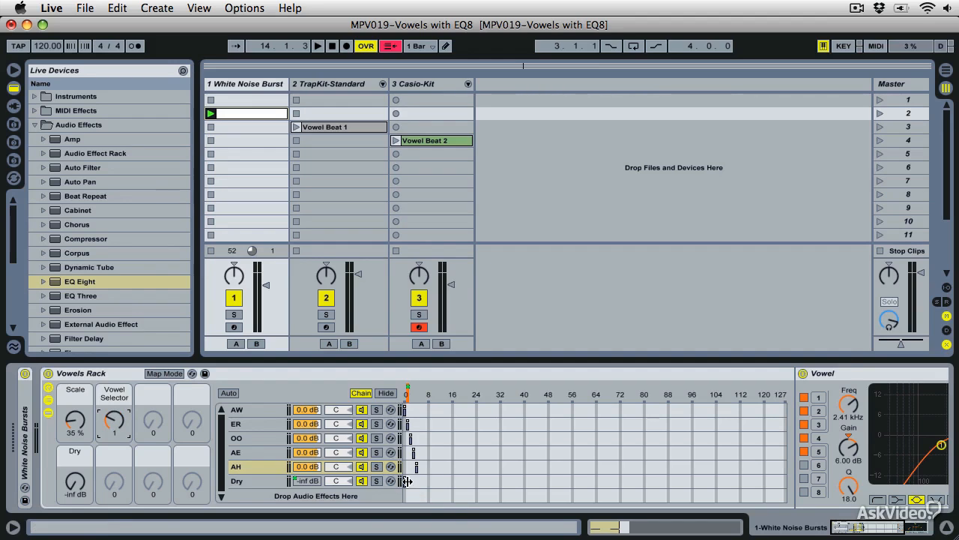
- Extend the Dry chain's zone to span positions 0 to 4, hide the chain zones and show the ER chain's EQ
drag(406, 482, 418, 482)
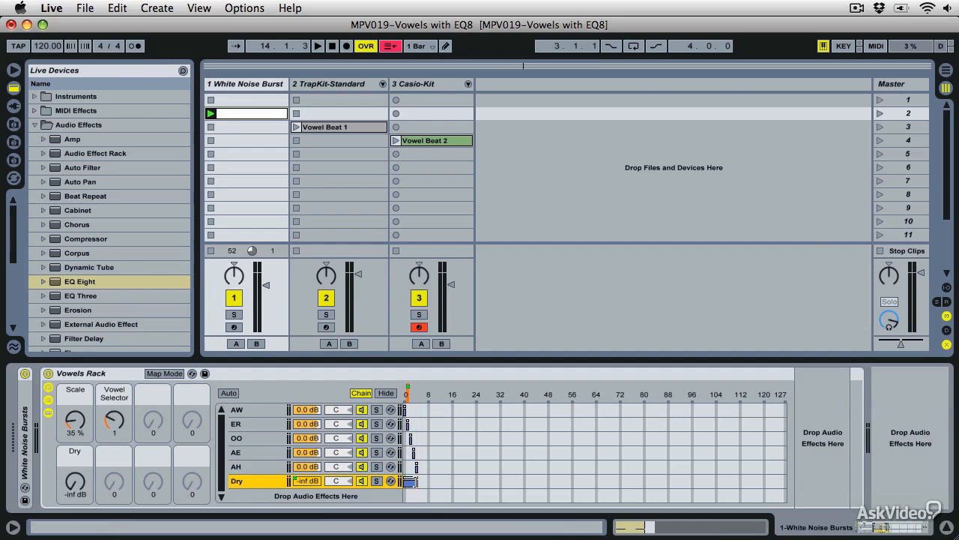
click(386, 393)
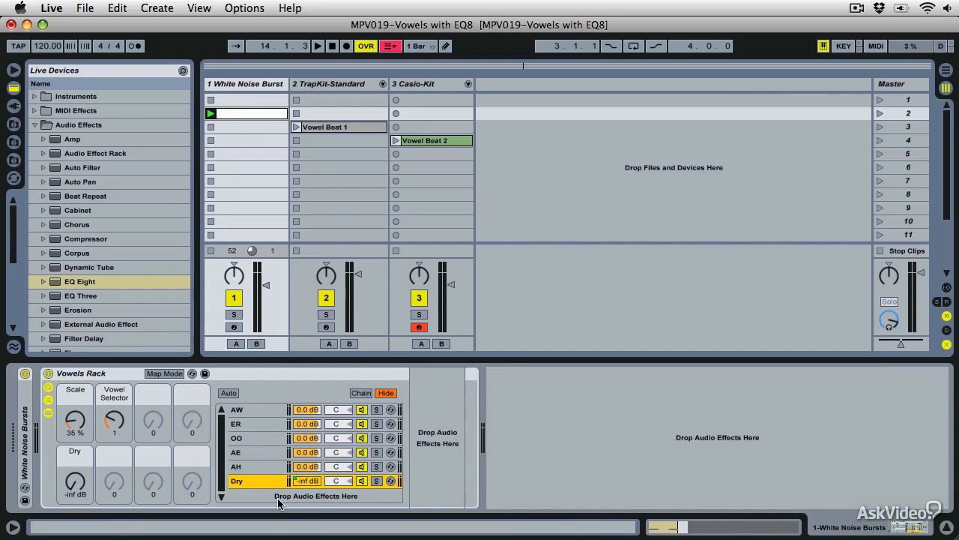
click(238, 424)
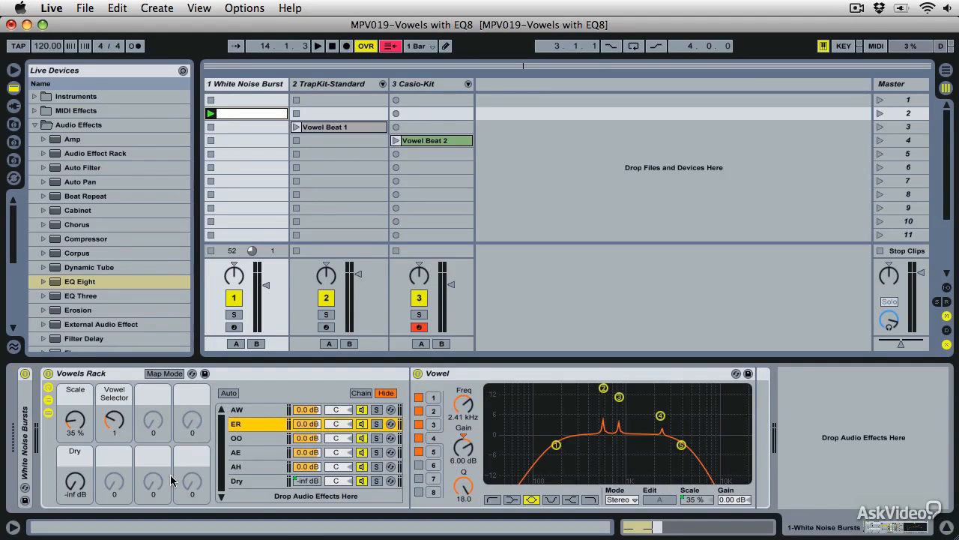
- Set Scale to 161 % and audition the noise burst at Vowel Selector 0, blending Dry in to about -13.5 dB and back to -inf dB
key(space)
drag(74, 421, 102, 429)
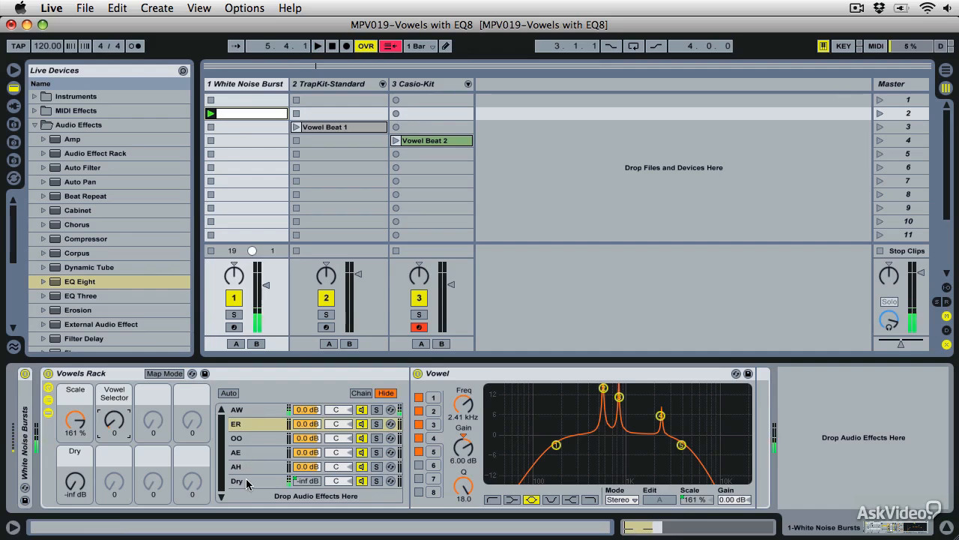
drag(92, 476, 92, 456)
key(space)
mouse_move(112, 422)
mouse_down()
mouse_move(113, 402)
mouse_move(112, 422)
mouse_up()
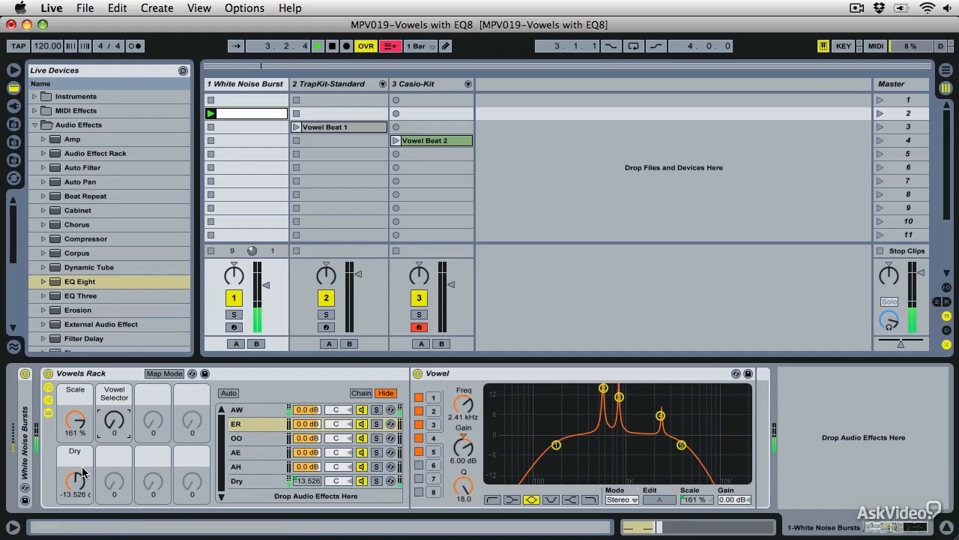
drag(75, 481, 75, 475)
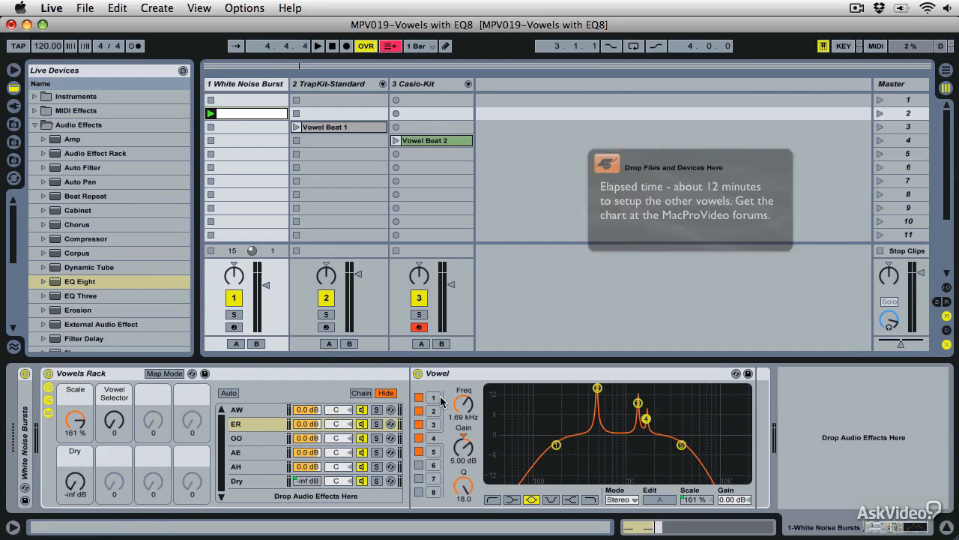
- Raise the frequency of EQ band 2 while setting up the AE and AH vowel chains
click(443, 401)
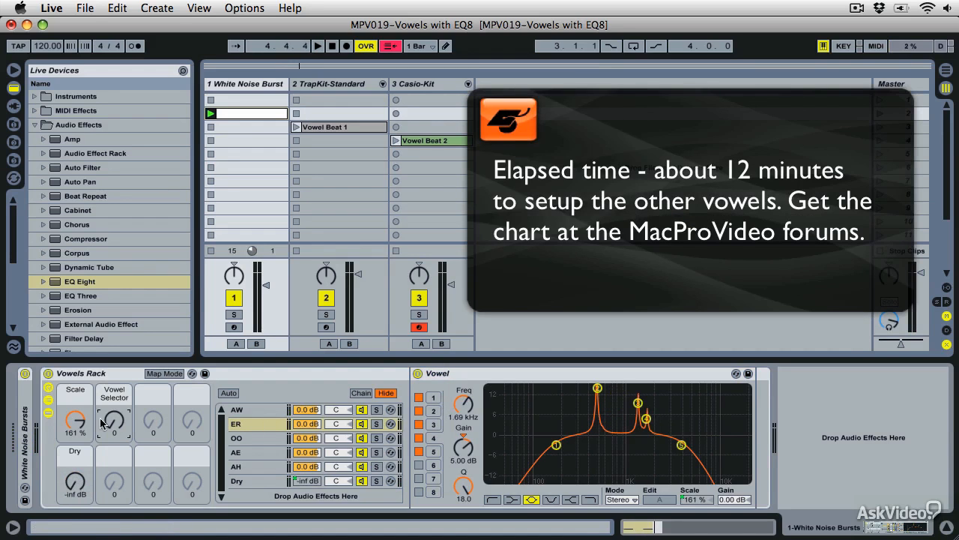
click(246, 453)
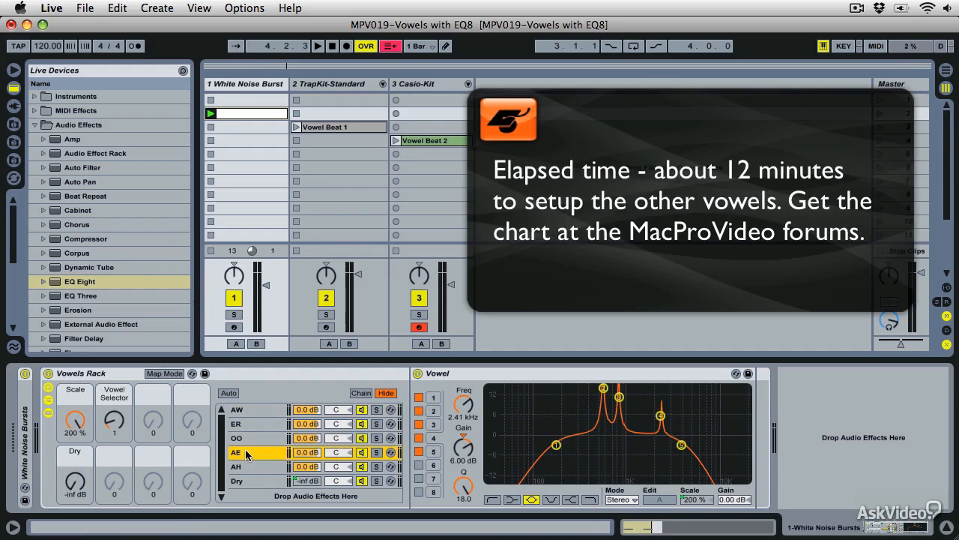
click(434, 410)
drag(463, 405, 462, 394)
- Set band 3 of the AH chain's EQ Eight to 1090 Hz with a gain of 11.0 dB
click(434, 424)
drag(463, 448, 463, 458)
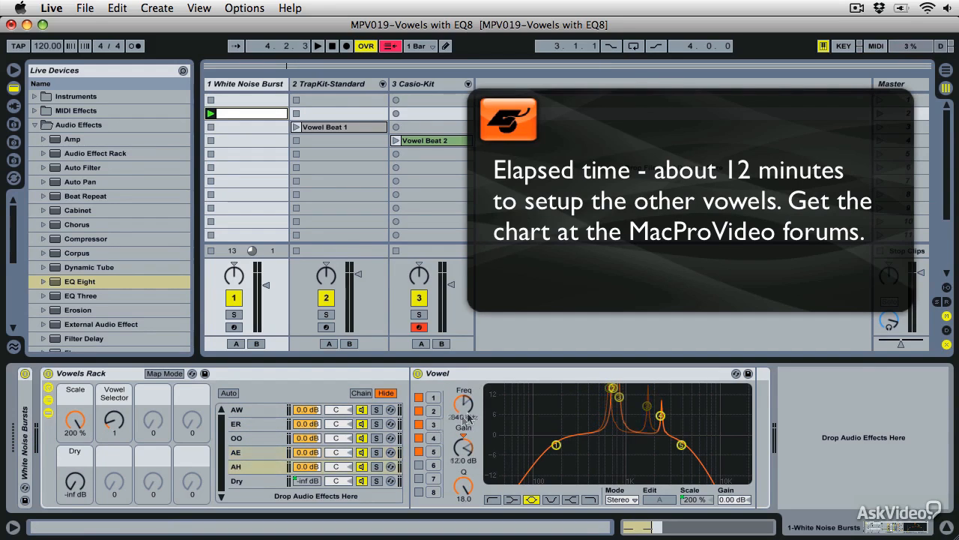
click(464, 419)
text(1090)
key(Return)
drag(457, 449, 458, 452)
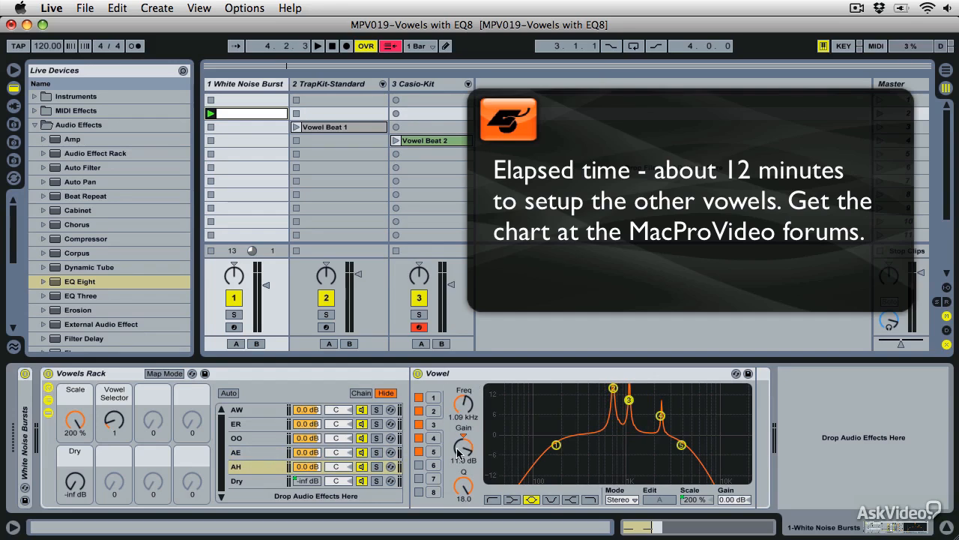
- Set the frequency of band 4 in the AH chain's EQ Eight to 2440 Hz
click(434, 439)
click(463, 431)
text(2440)
key(Return)
- Audition the noise burst while sweeping the Vowel Selector from 0 through the vowels to 2, raise Dry to about -13.2 dB and stop playback
drag(114, 420, 114, 431)
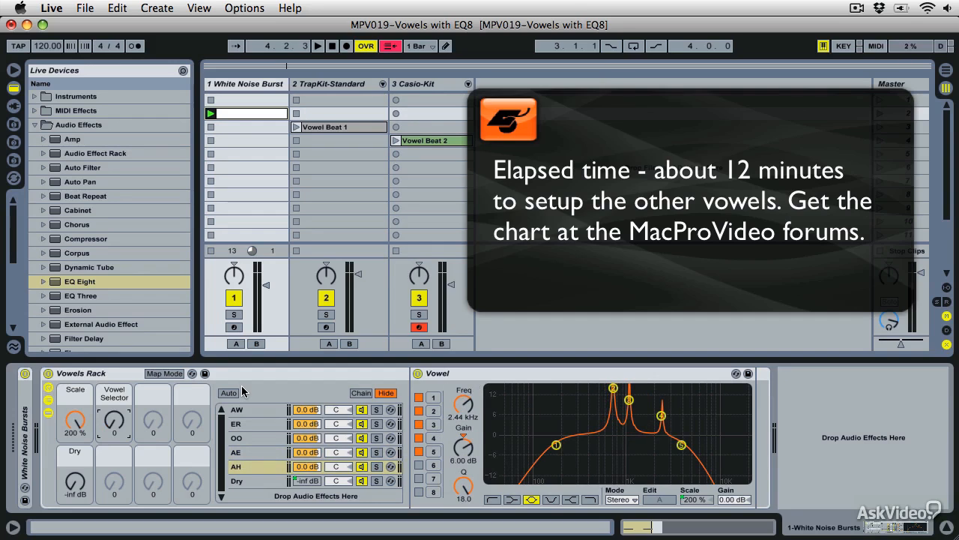
key(space)
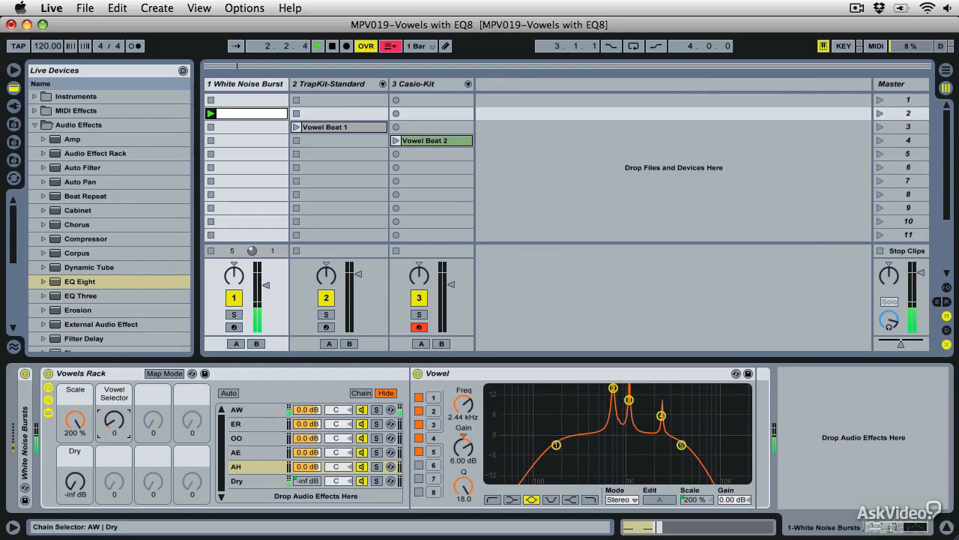
mouse_move(114, 421)
mouse_down()
mouse_move(114, 395)
mouse_move(114, 408)
mouse_up()
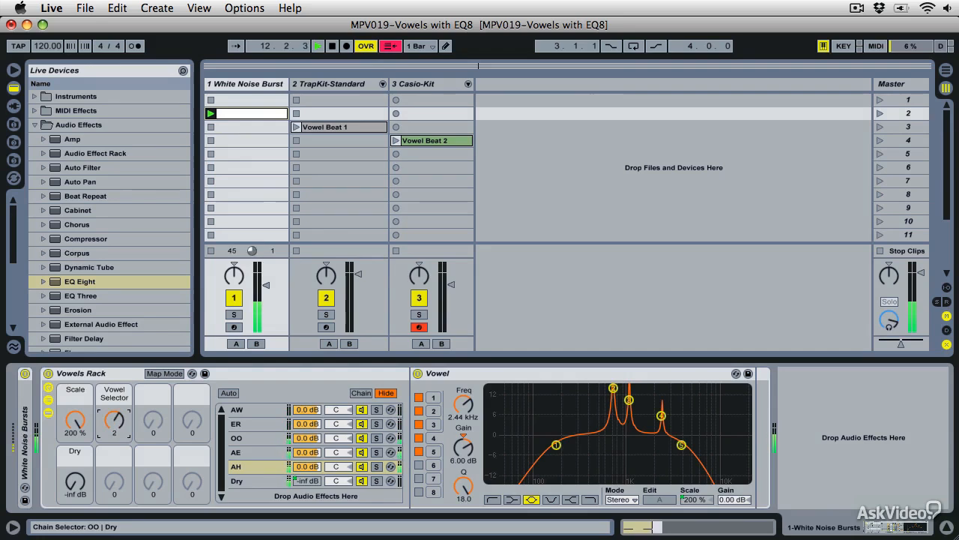
mouse_move(75, 481)
mouse_down()
mouse_move(75, 463)
mouse_move(79, 480)
mouse_up()
key(space)
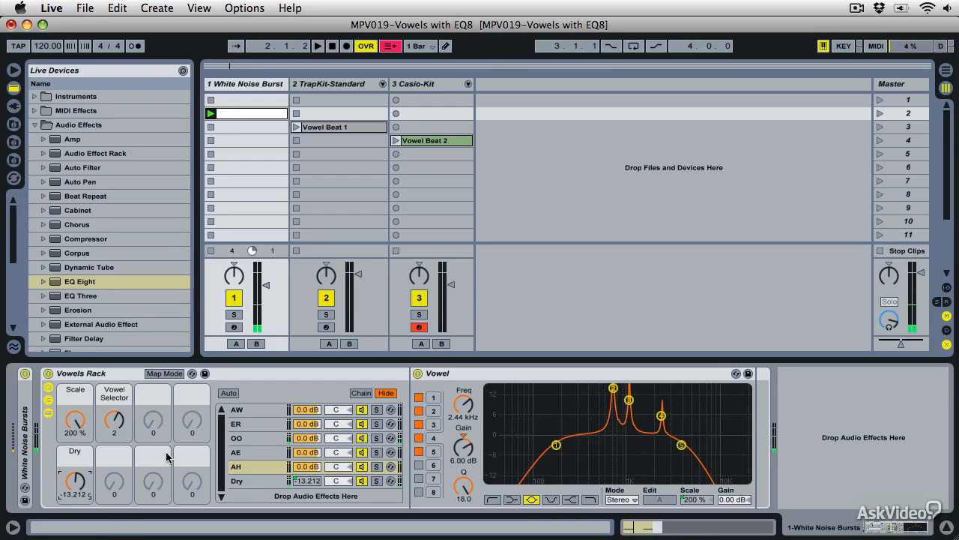
- Collapse the Vowel EQ device and hide the Vowels Rack's devices and chain list, leaving only its macros shown
double_click(460, 373)
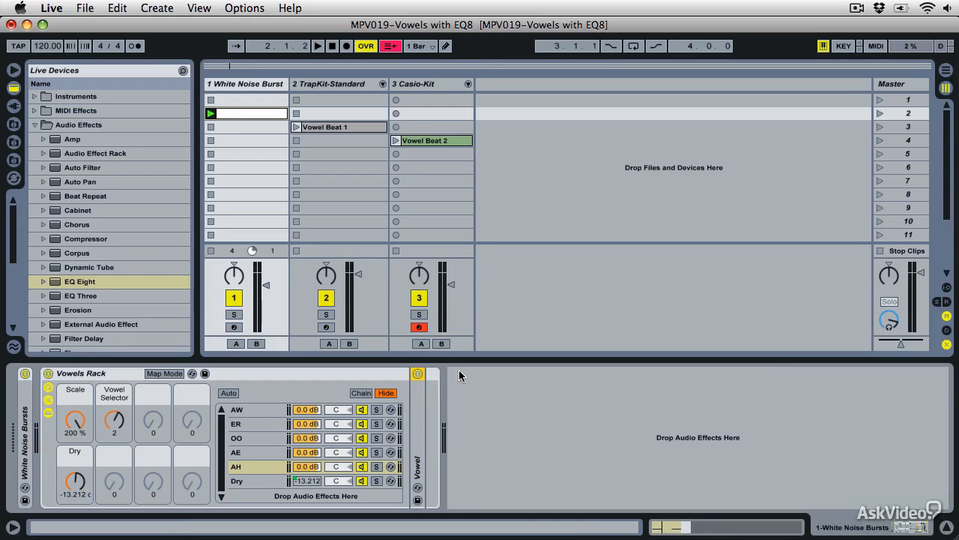
click(48, 412)
click(48, 400)
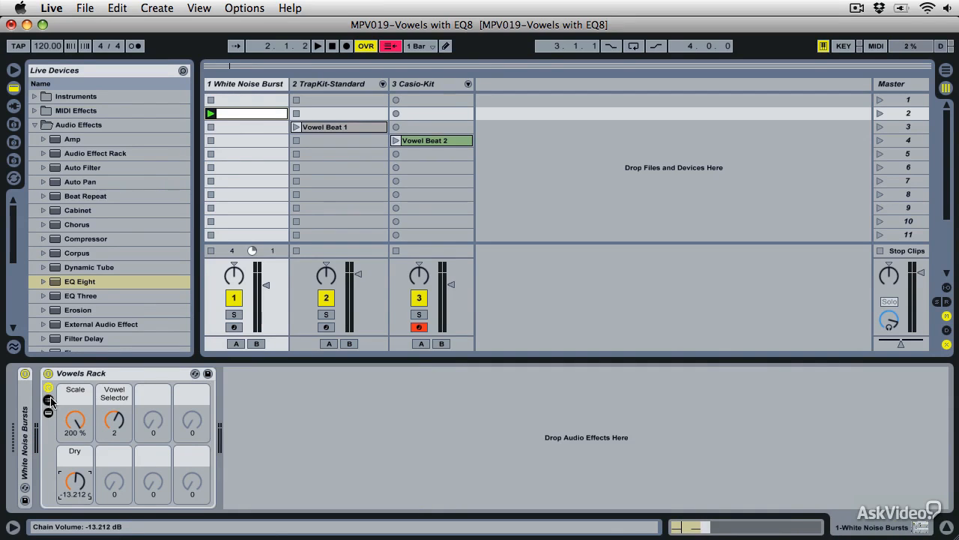
- Place the Vowels Rack after the drum rack on the TrapKit-Standard track and launch scene 3
click(127, 372)
mouse_move(199, 353)
mouse_down()
mouse_move(349, 181)
mouse_move(445, 407)
mouse_up()
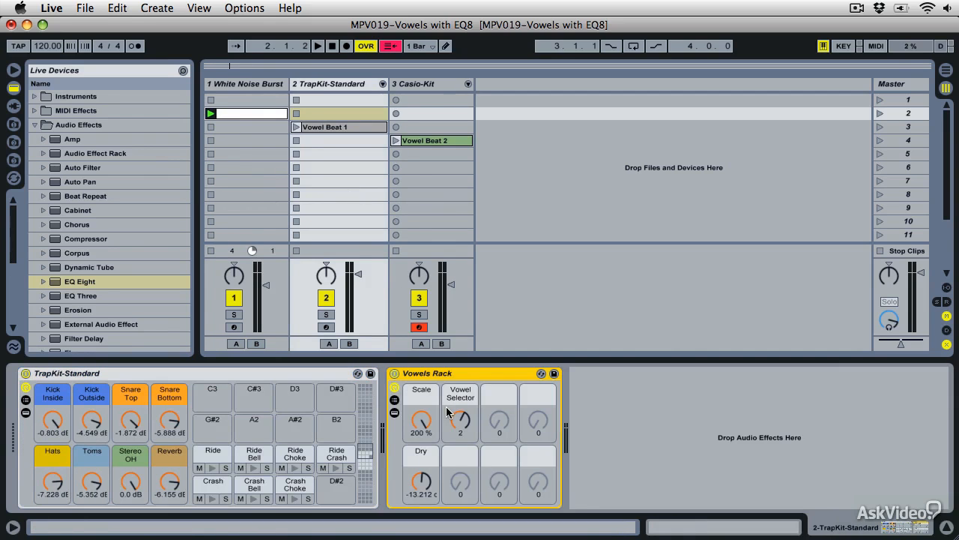
click(880, 129)
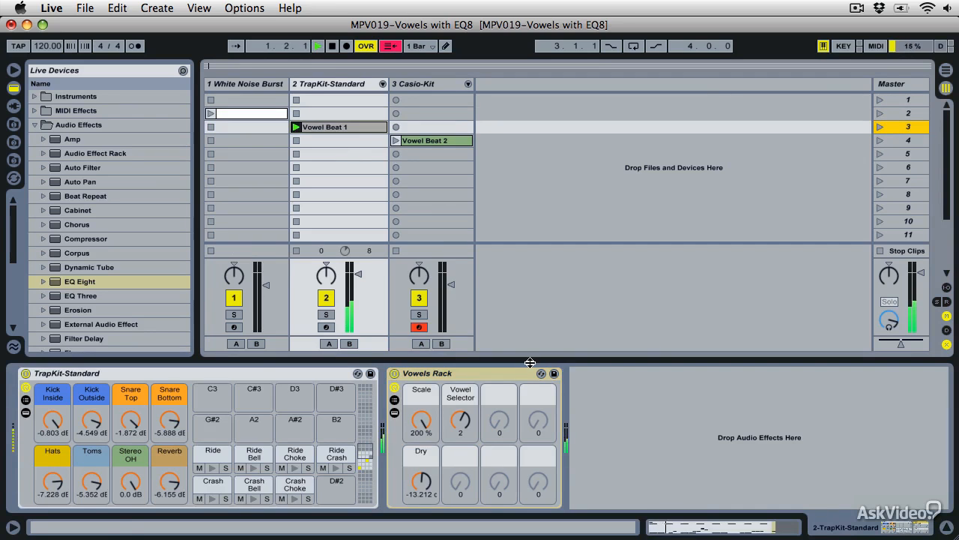
- Set the Vowels Rack's Dry macro to -inf dB and sweep the Vowel Selector while Vowel Beat 1 plays
drag(416, 480, 417, 532)
drag(462, 419, 462, 424)
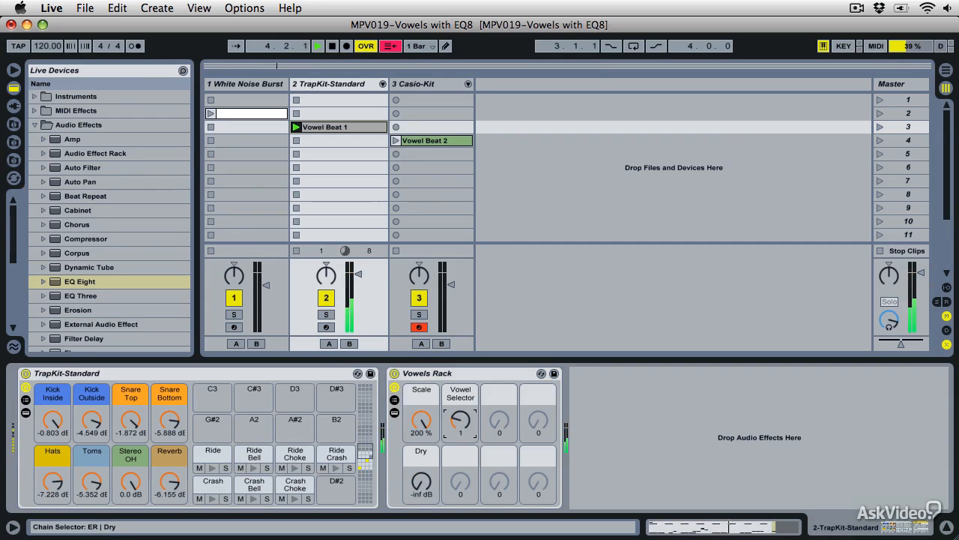
drag(461, 424, 461, 406)
drag(462, 418, 462, 424)
- Audition the Scale macro on the playing beat with Dry kept at -inf dB, returning Scale to 200 %
drag(421, 481, 421, 501)
click(422, 421)
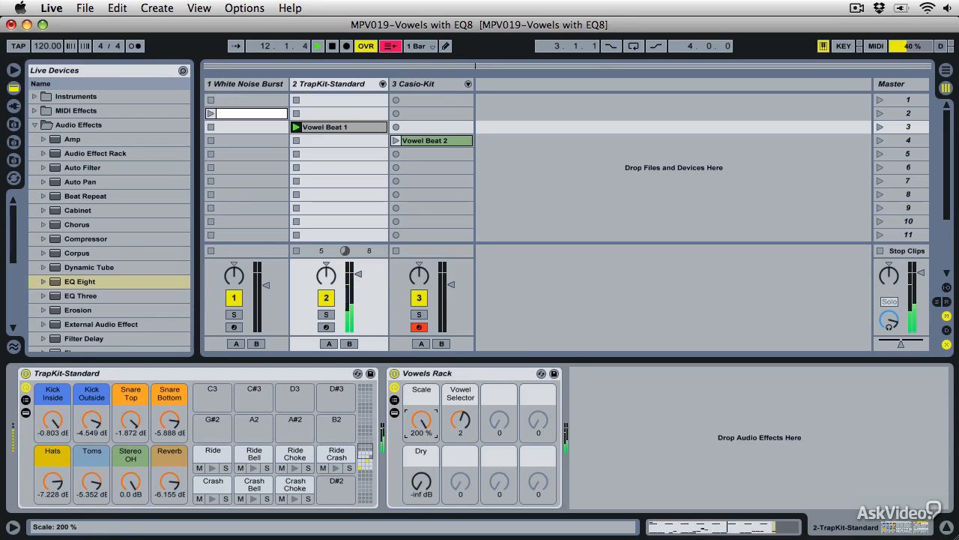
mouse_move(422, 421)
mouse_down()
mouse_move(422, 481)
mouse_move(422, 433)
mouse_up()
- Collapse the TrapKit-Standard device and sweep the Vowel Selector through the vowels on the beat, ending at 1
double_click(282, 375)
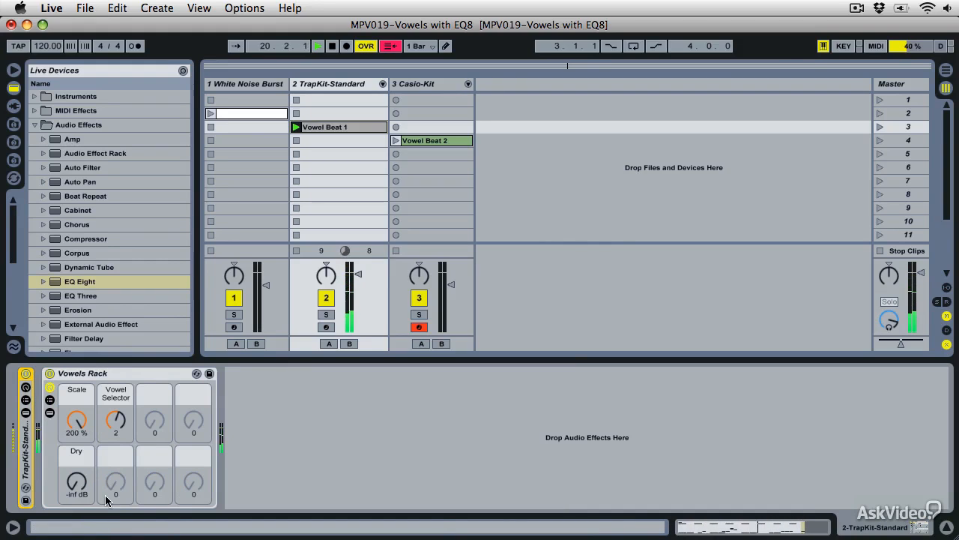
click(115, 421)
mouse_move(116, 420)
mouse_down()
mouse_move(115, 455)
mouse_move(120, 421)
mouse_up()
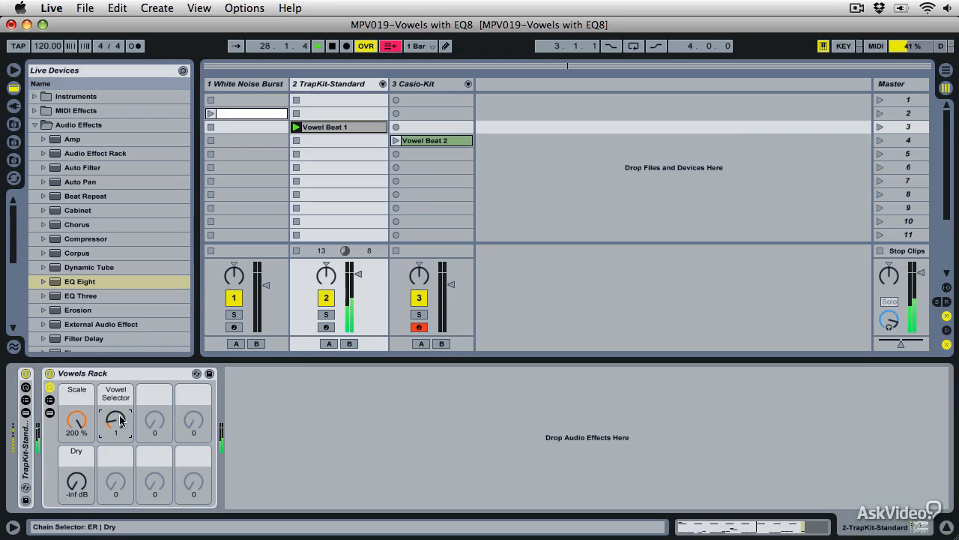
- Stop playback and place the Vowels Rack after the Casio-Kit on its track
click(112, 374)
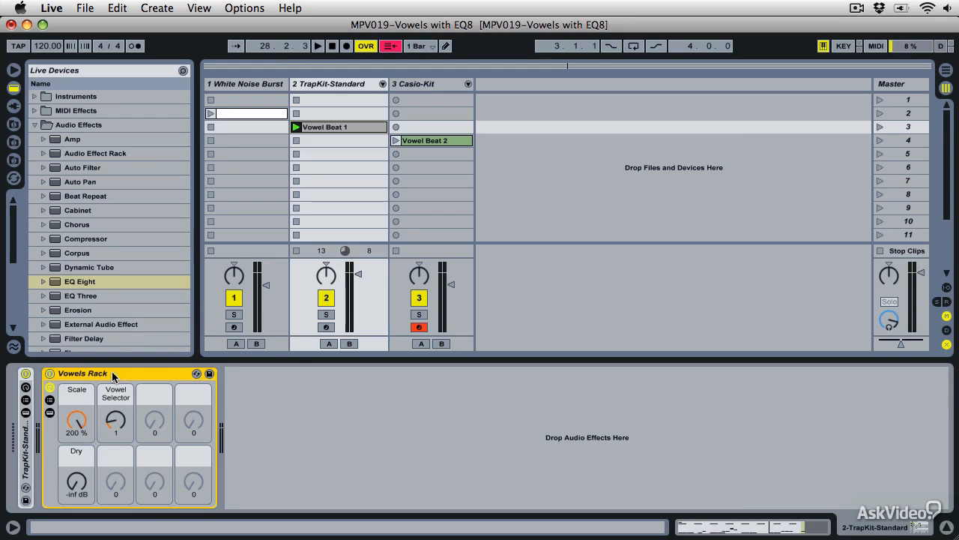
click(454, 194)
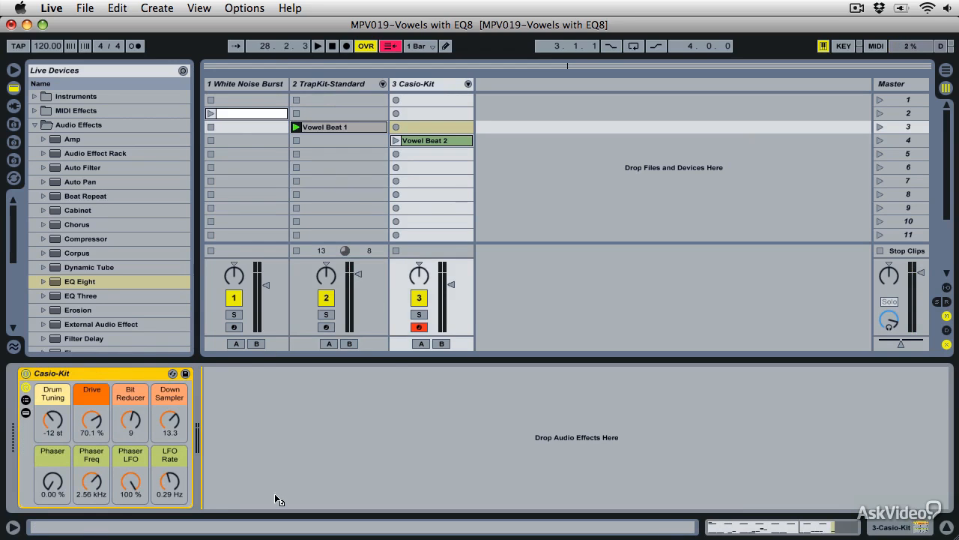
drag(276, 453, 276, 453)
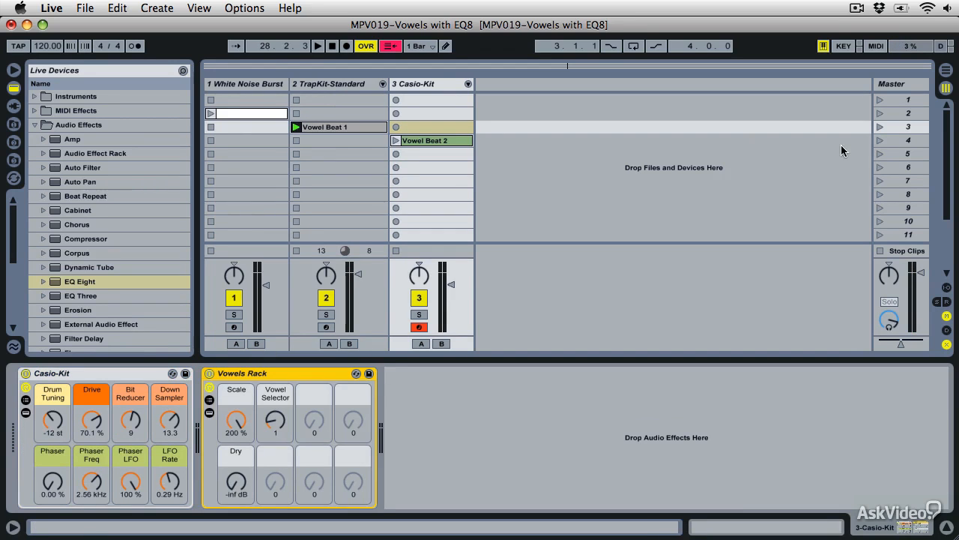
- Bypass the Vowels Rack, play Vowel Beat 2, and set Casio-Kit's Bit Reducer to 8 and Down Sampler to 13.7
click(210, 373)
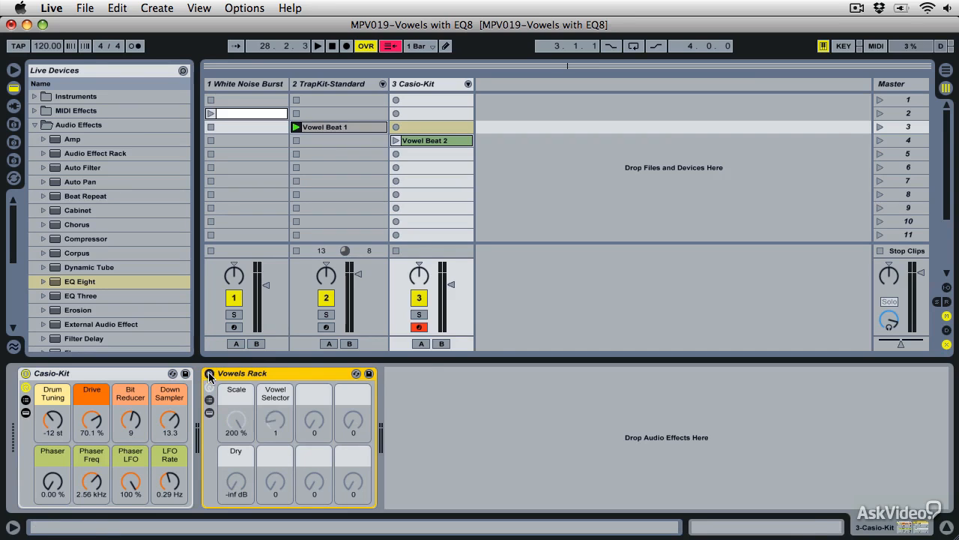
key(space)
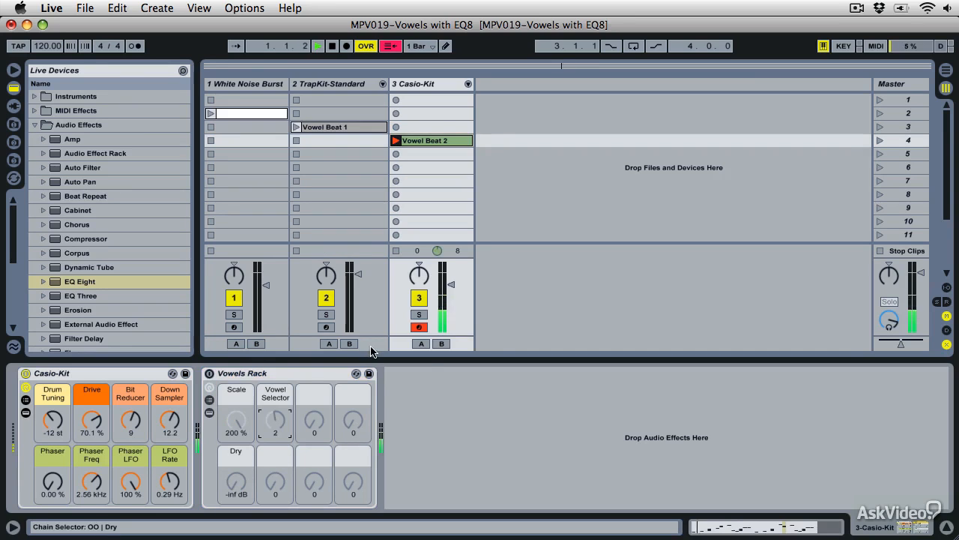
drag(129, 421, 130, 408)
mouse_move(170, 421)
mouse_down()
mouse_move(170, 435)
mouse_move(170, 414)
mouse_up()
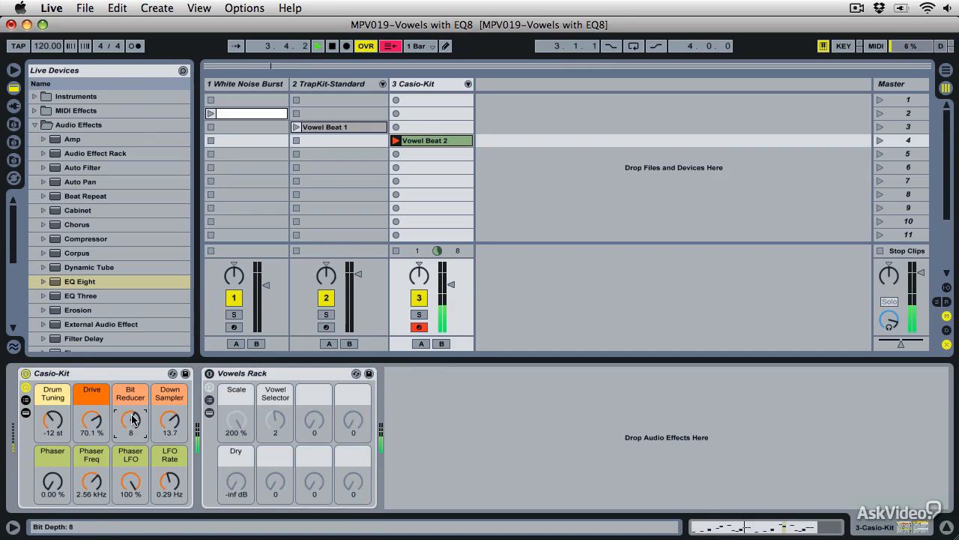
- Reactivate the Vowels Rack, lower Scale to 131 % and sweep the Vowel Selector over Vowel Beat 2, ending at 2
click(210, 373)
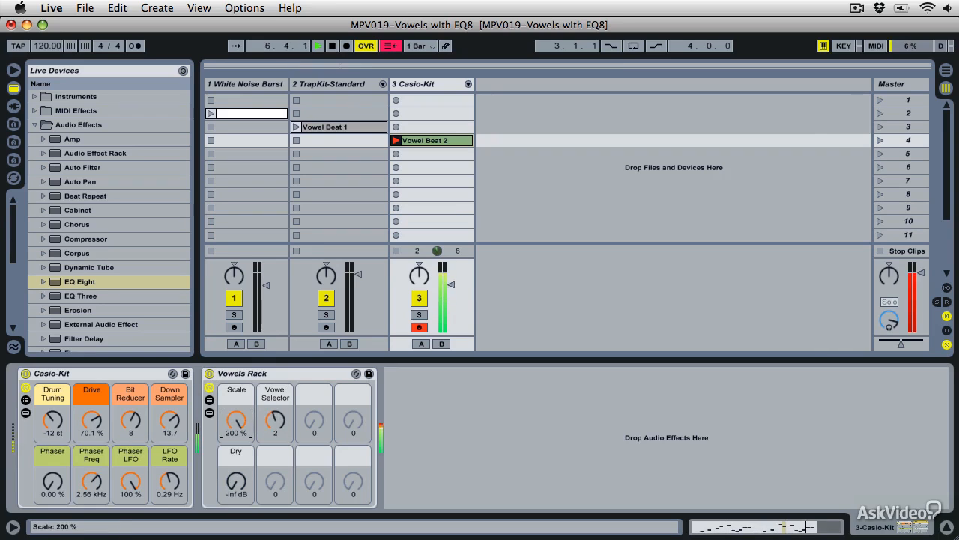
drag(236, 421, 236, 453)
mouse_move(273, 426)
mouse_down()
mouse_move(273, 444)
mouse_move(273, 412)
mouse_up()
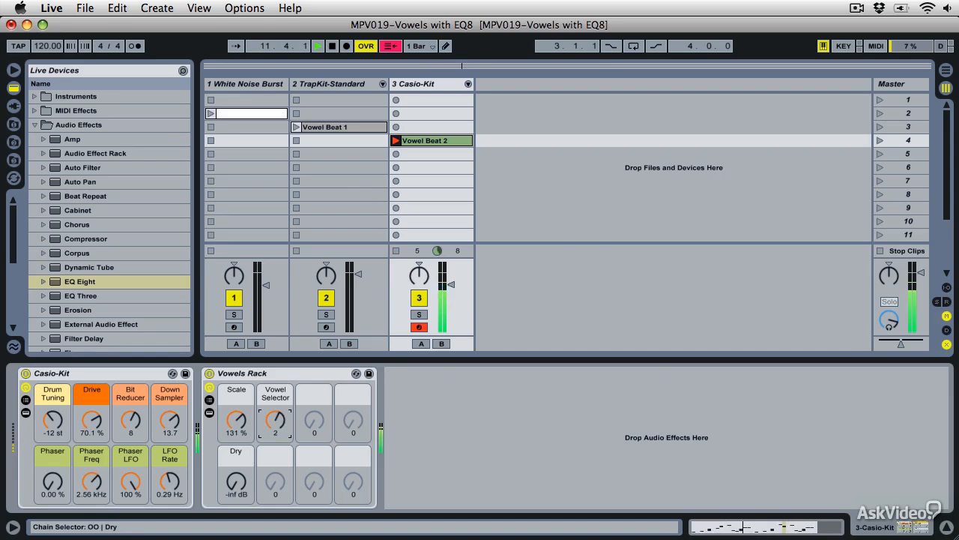